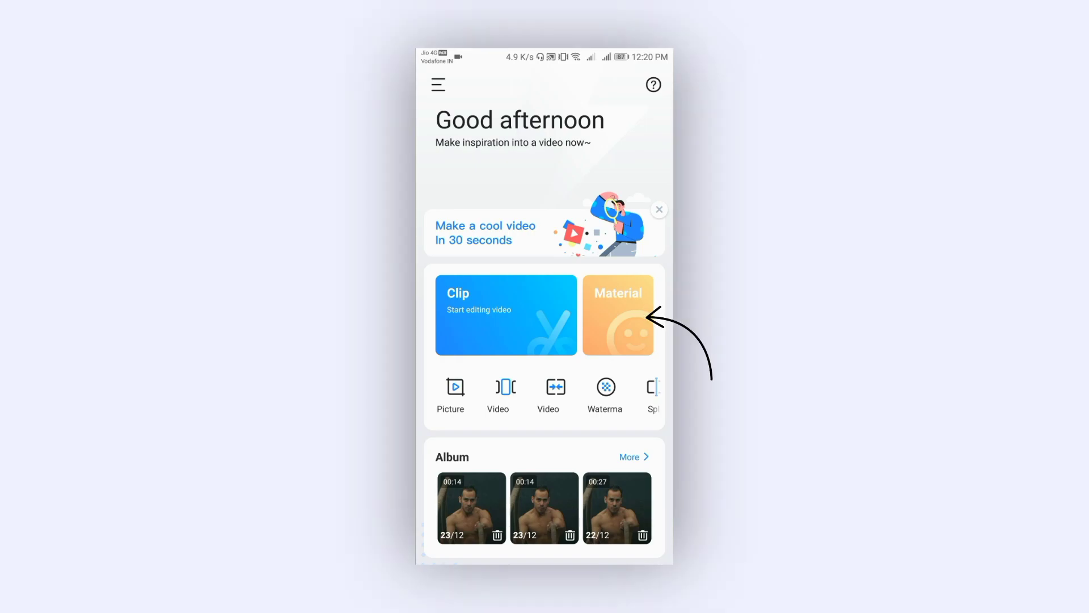
# - Browse the material library's subtitle, font, effect, filter and transition sections, then return home
pyautogui.click(618, 315)
pyautogui.click(485, 140)
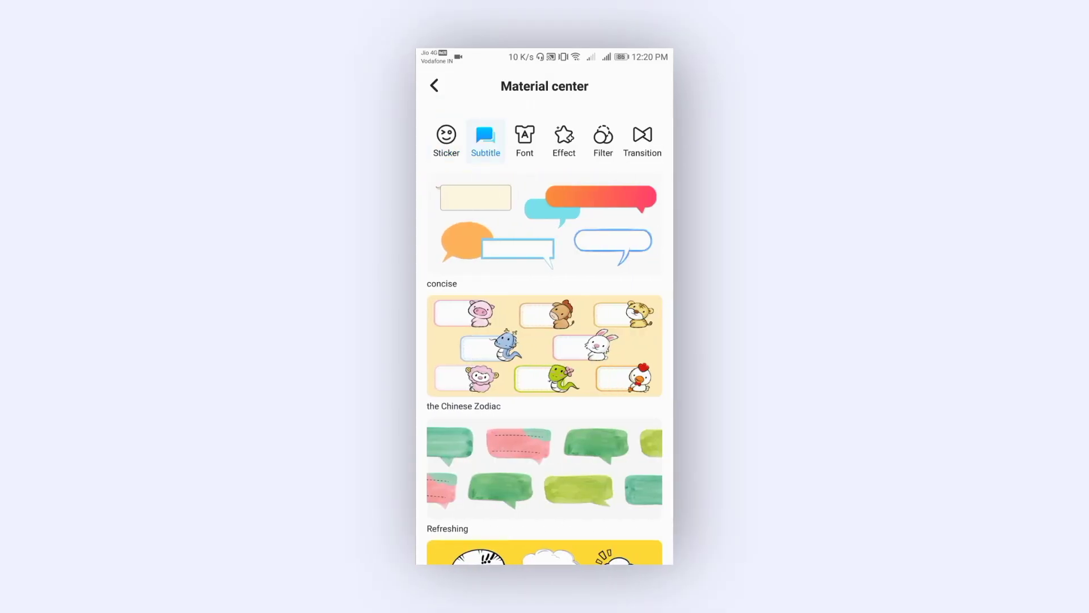
pyautogui.click(524, 140)
pyautogui.click(563, 140)
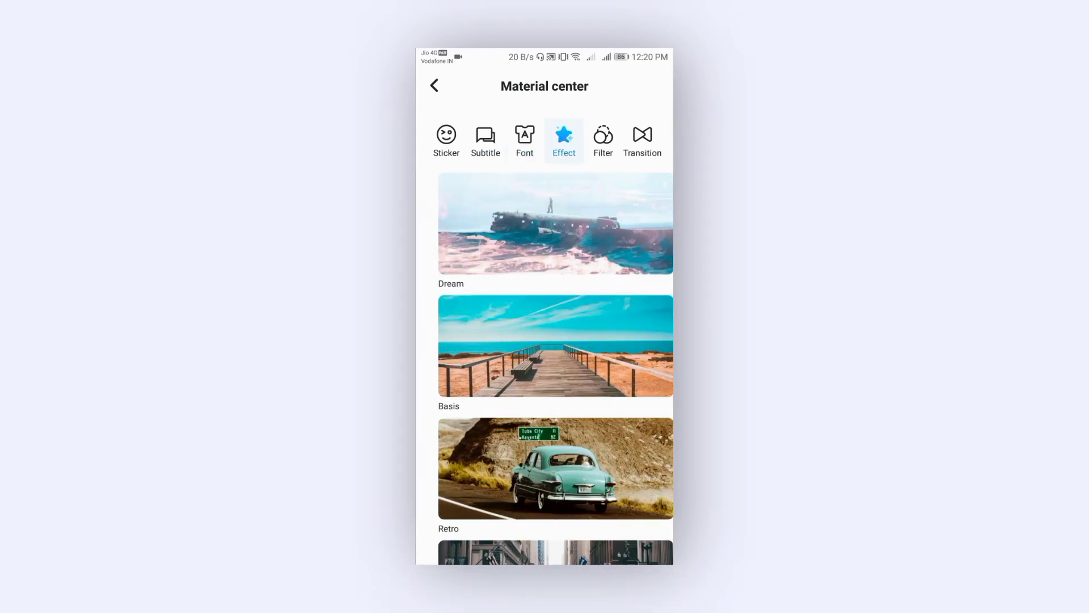
pyautogui.scroll(-10, 595, 418)
pyautogui.scroll(10, 621, 316)
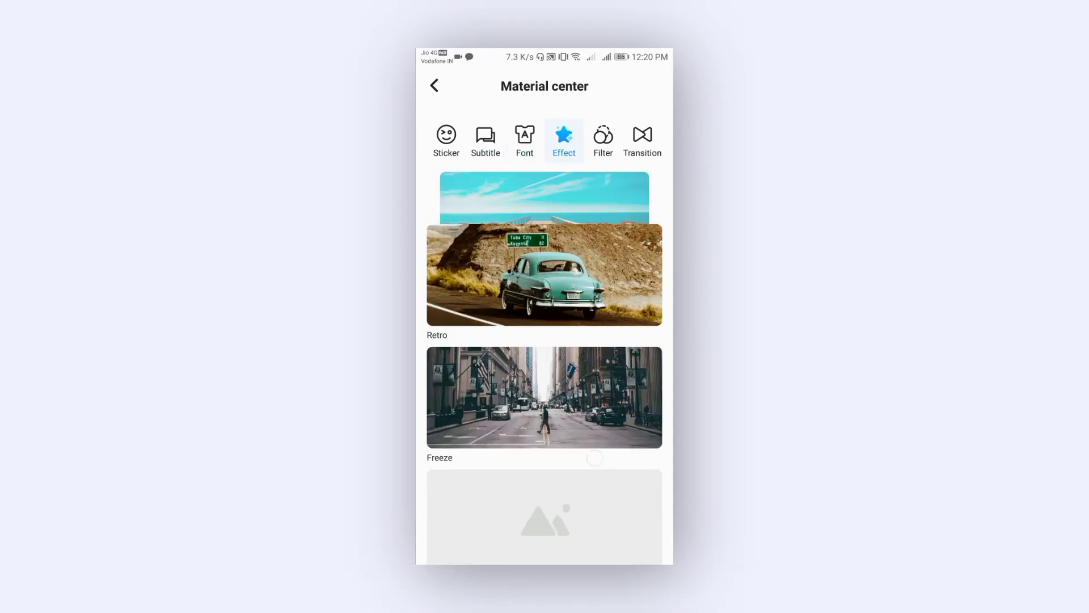
pyautogui.click(603, 140)
pyautogui.scroll(-3, 545, 366)
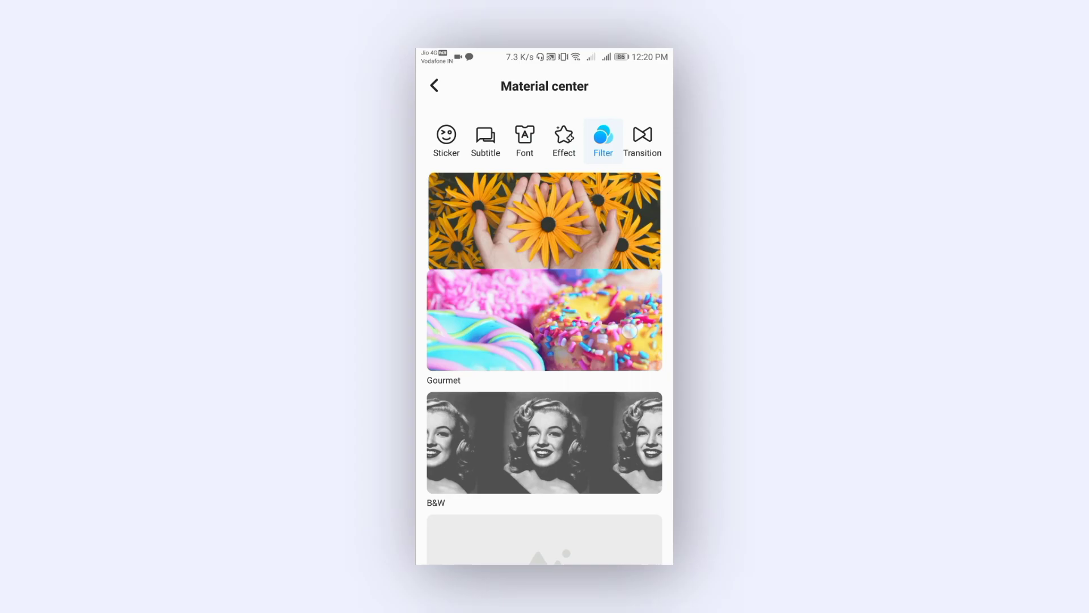
pyautogui.scroll(2, 545, 366)
pyautogui.scroll(-2, 544, 366)
pyautogui.moveTo(612, 366)
pyautogui.mouseDown()
pyautogui.moveTo(477, 366)
pyautogui.moveTo(612, 366)
pyautogui.mouseUp()
pyautogui.click(434, 85)
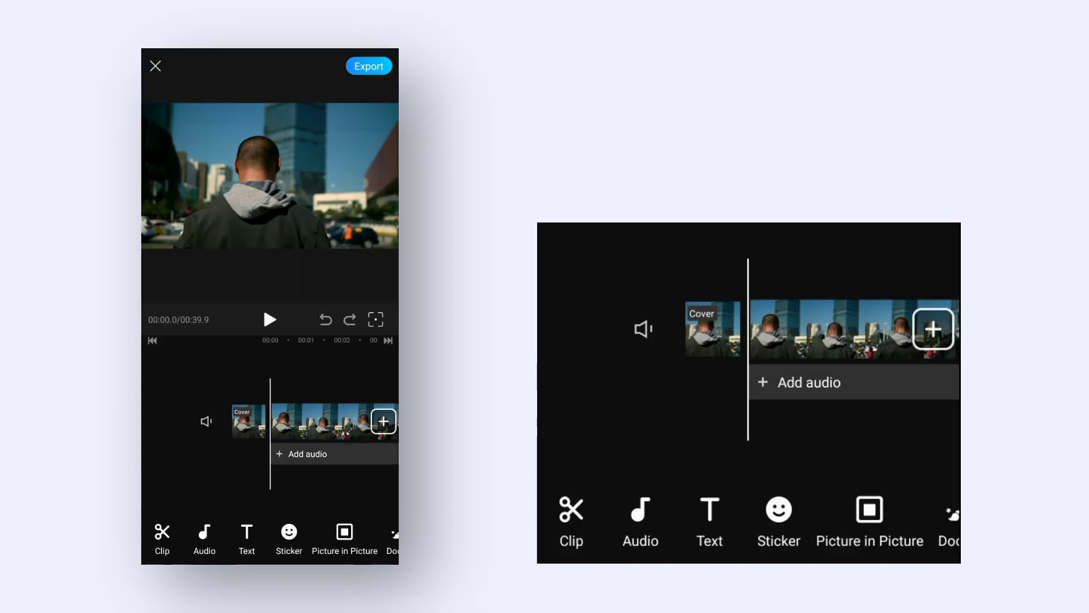
pyautogui.moveTo(270, 496)
pyautogui.mouseDown()
pyautogui.moveTo(197, 497)
pyautogui.moveTo(337, 498)
pyautogui.mouseUp()
# - Play and scrub through the clip, pausing at 00:08.2
pyautogui.click(270, 320)
pyautogui.click(269, 319)
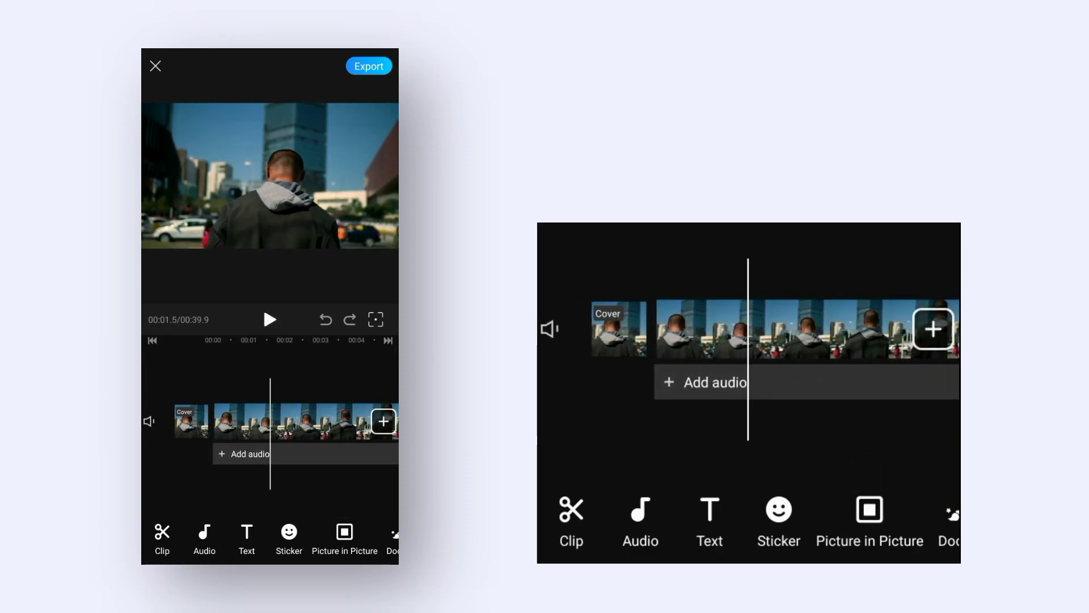
pyautogui.moveTo(292, 513); pyautogui.dragTo(204, 513)
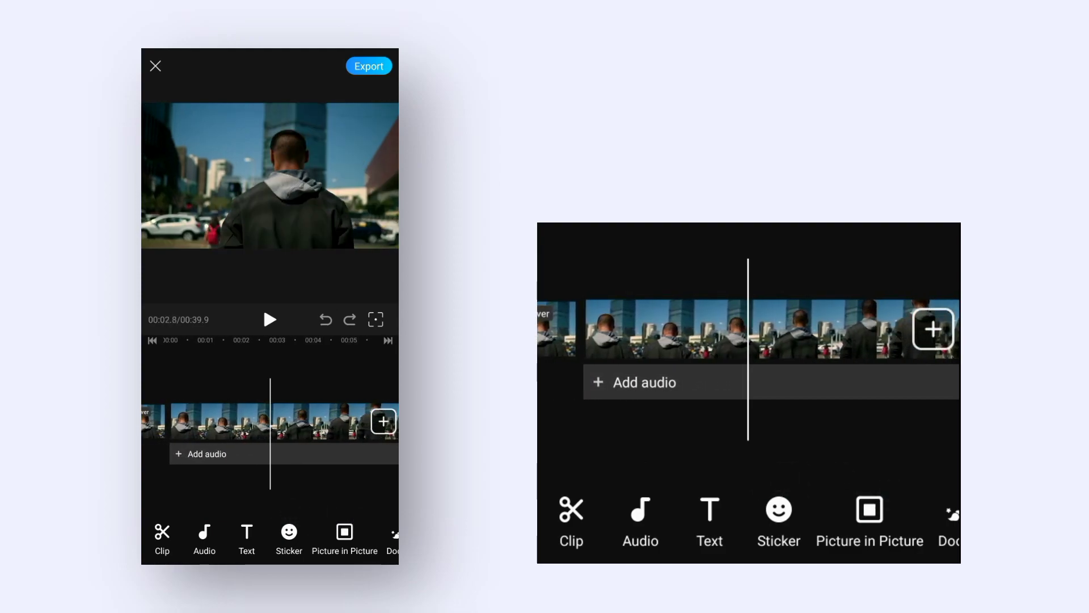
pyautogui.moveTo(347, 521)
pyautogui.mouseDown()
pyautogui.moveTo(290, 493)
pyautogui.moveTo(176, 523)
pyautogui.mouseUp()
pyautogui.moveTo(256, 492); pyautogui.dragTo(233, 498)
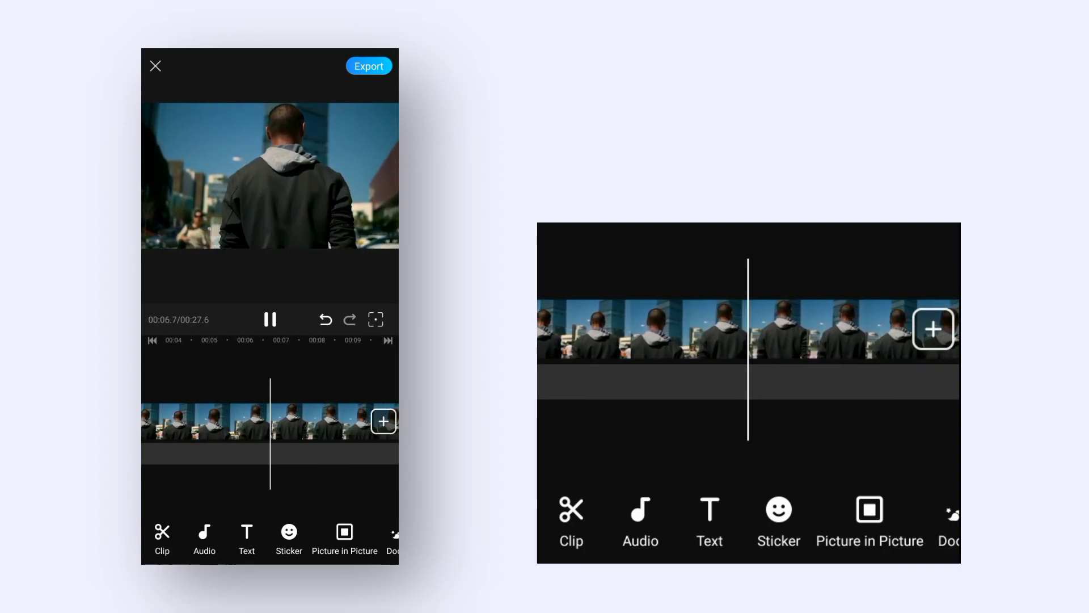
pyautogui.click(265, 319)
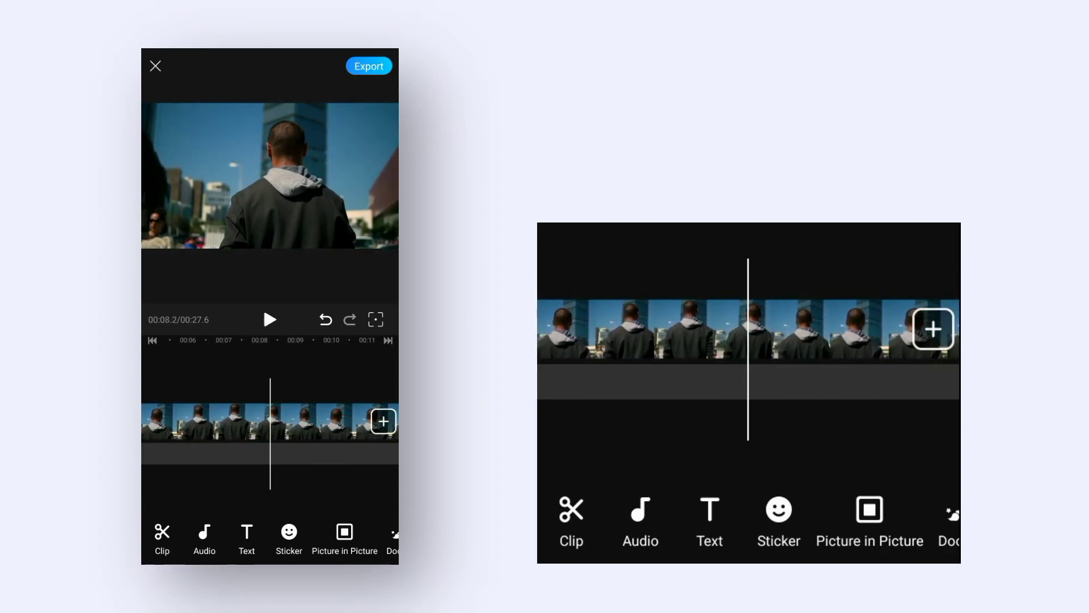
# - Split the clip at 8.2 seconds and delete the piece after the cut
pyautogui.click(204, 422)
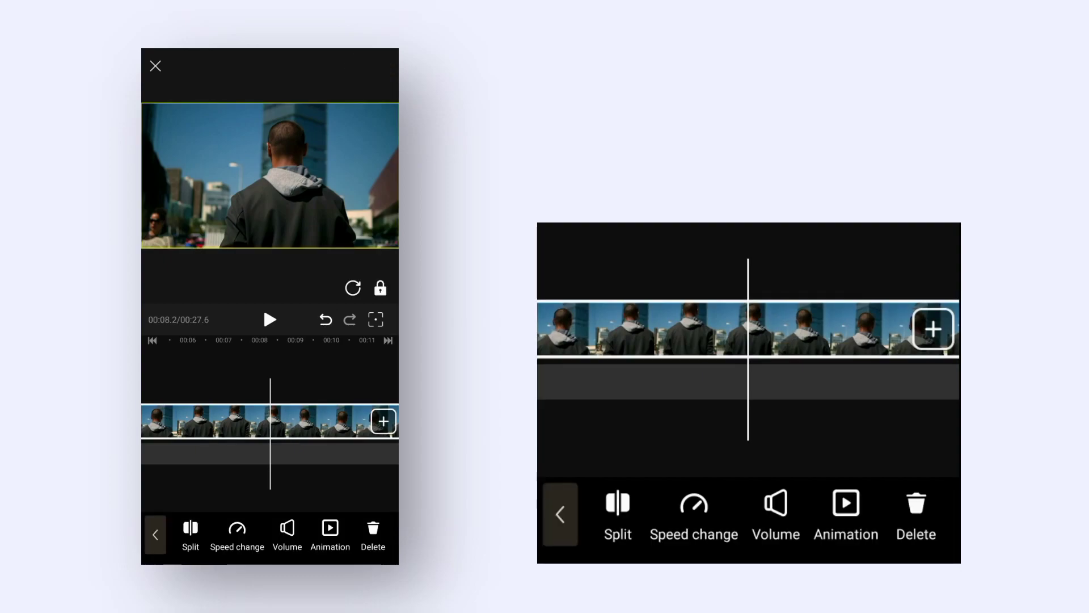
pyautogui.click(191, 528)
pyautogui.moveTo(302, 482); pyautogui.dragTo(264, 486)
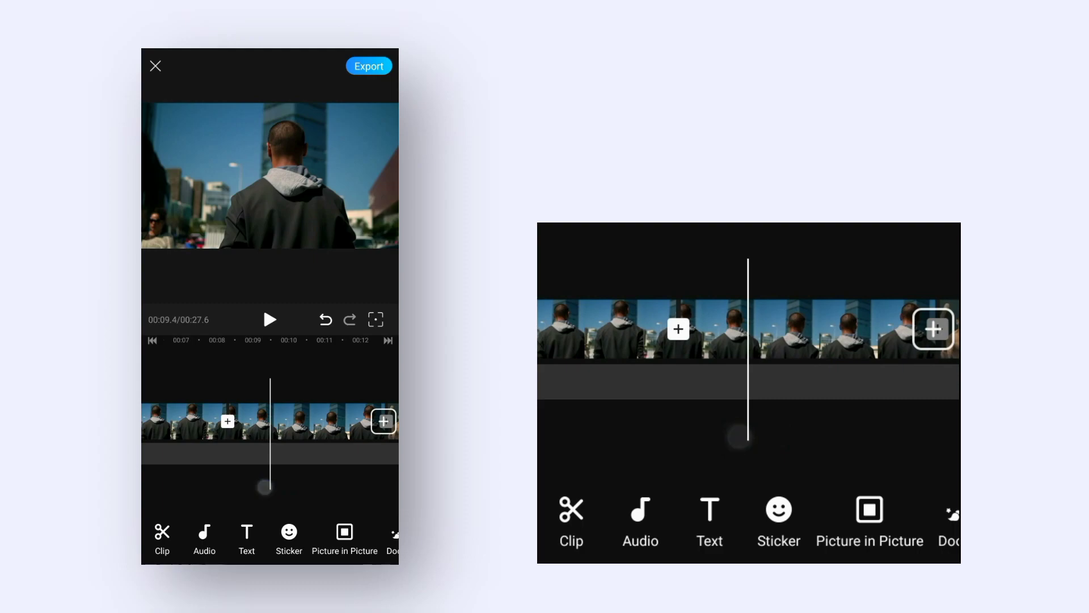
pyautogui.click(307, 422)
pyautogui.click(371, 535)
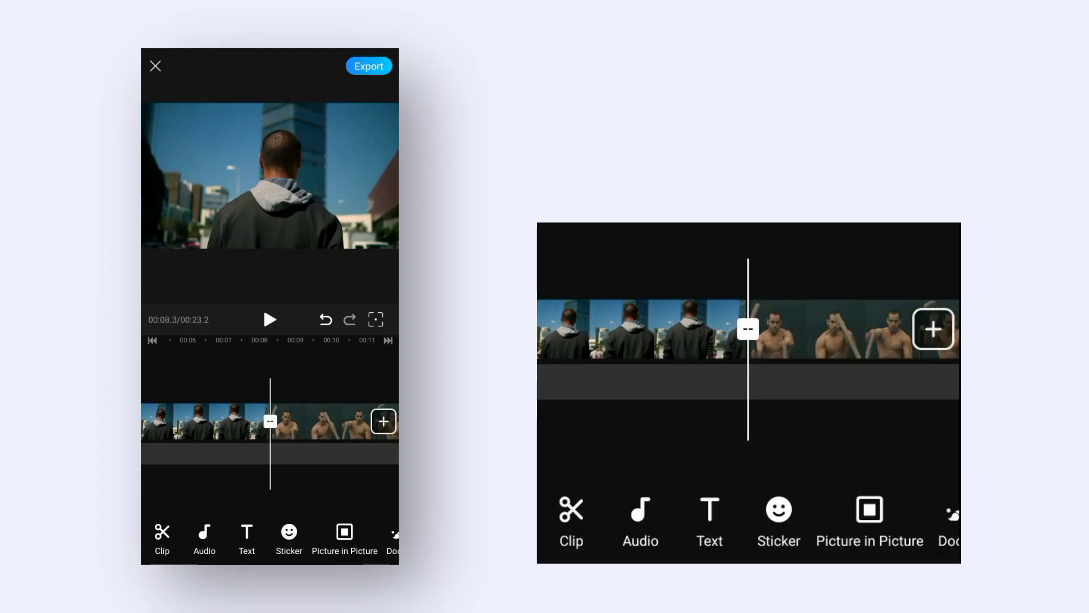
# - Replay across the cut to check the trimmed 23.2-second video
pyautogui.moveTo(270, 483); pyautogui.dragTo(283, 483)
pyautogui.click(269, 320)
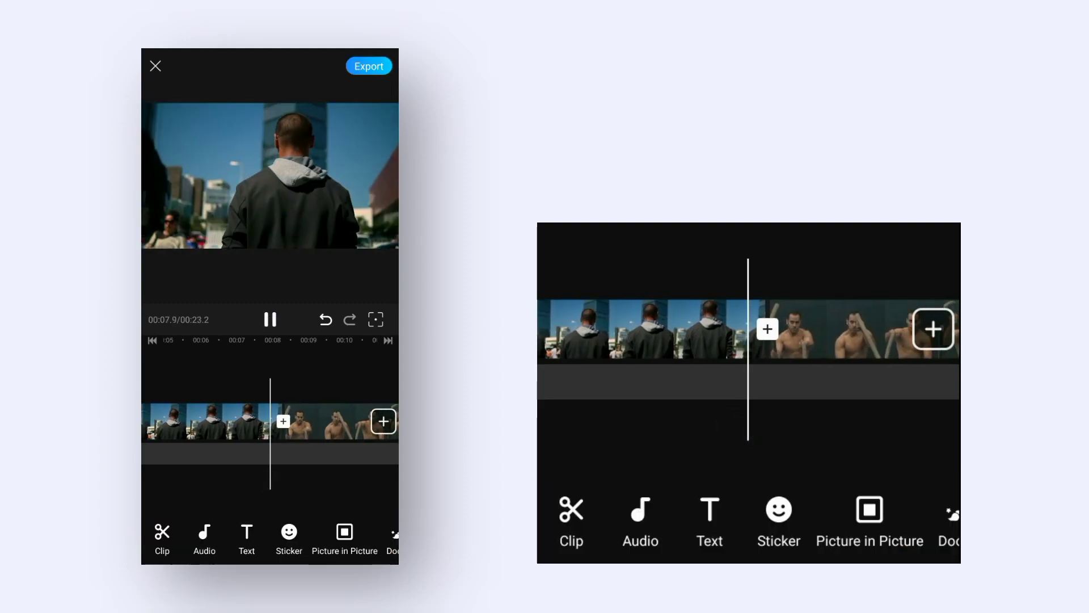
pyautogui.click(269, 318)
pyautogui.moveTo(261, 484); pyautogui.dragTo(383, 483)
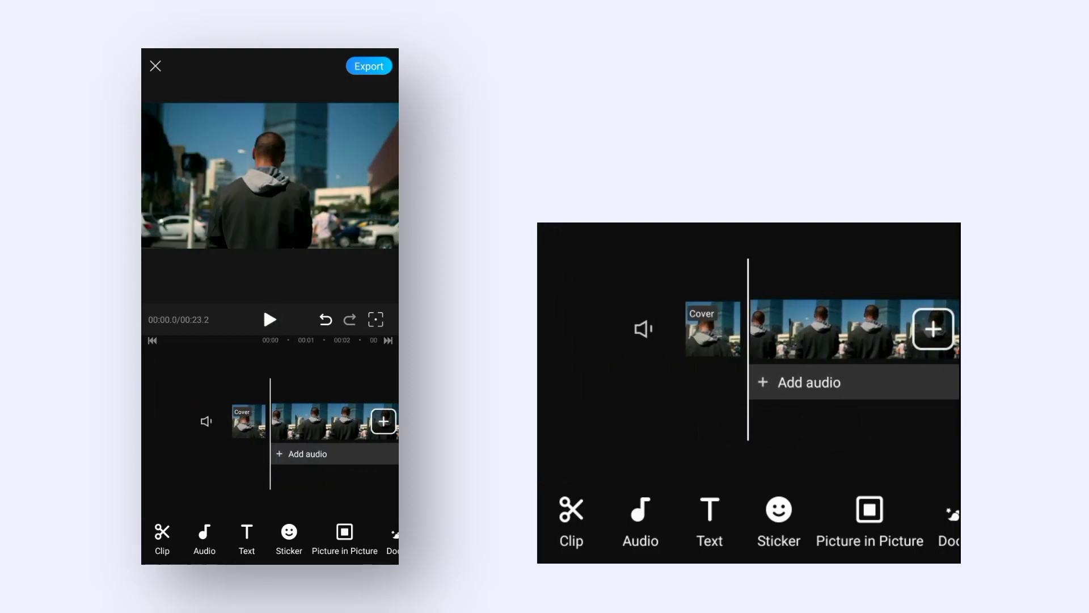
# - Skim the video, then browse the Film, Gourmet, B&W and Landscape filter presets
pyautogui.moveTo(335, 474)
pyautogui.mouseDown()
pyautogui.moveTo(236, 477)
pyautogui.moveTo(298, 488)
pyautogui.moveTo(205, 493)
pyautogui.moveTo(213, 481)
pyautogui.mouseUp()
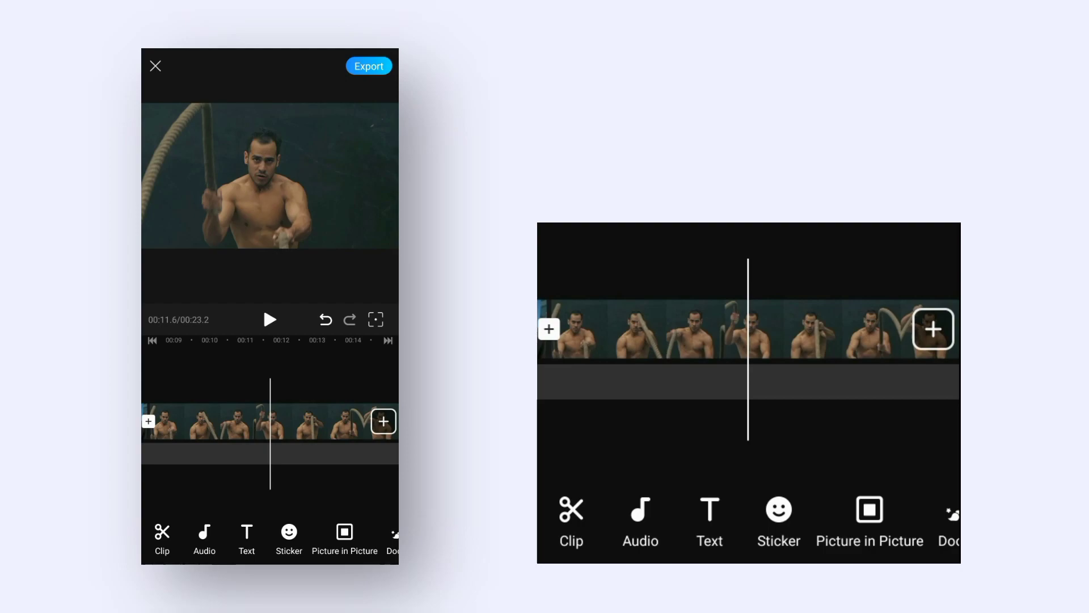
pyautogui.moveTo(281, 536); pyautogui.dragTo(205, 550)
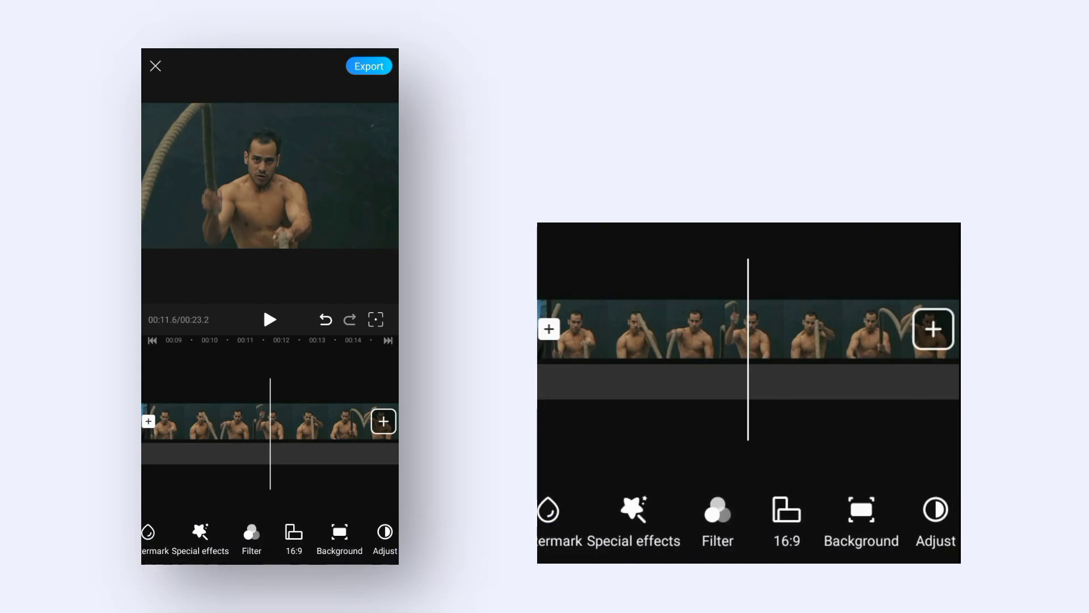
pyautogui.click(256, 532)
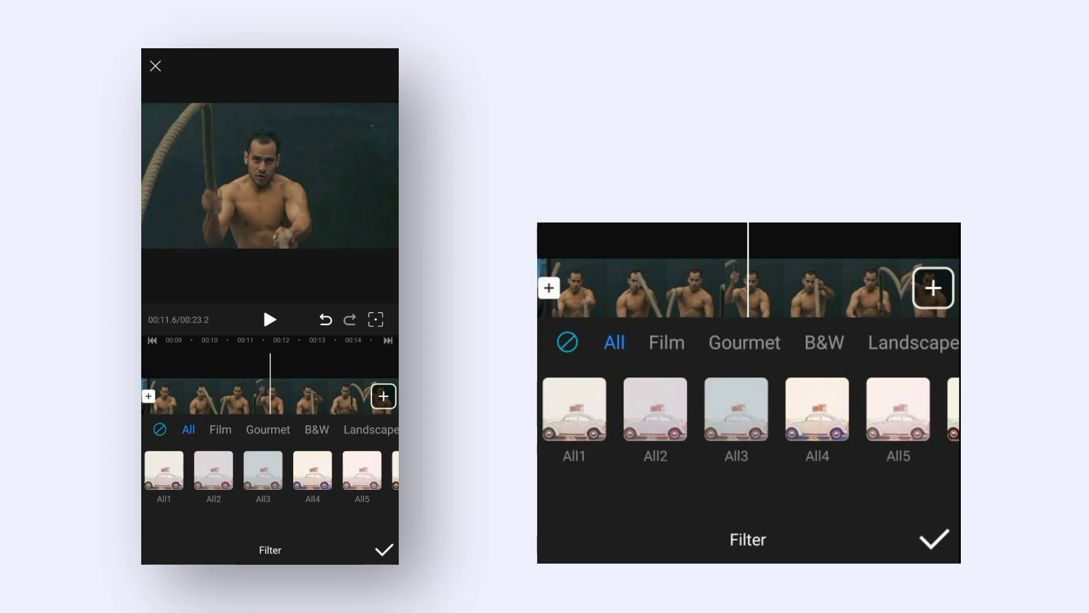
pyautogui.click(220, 429)
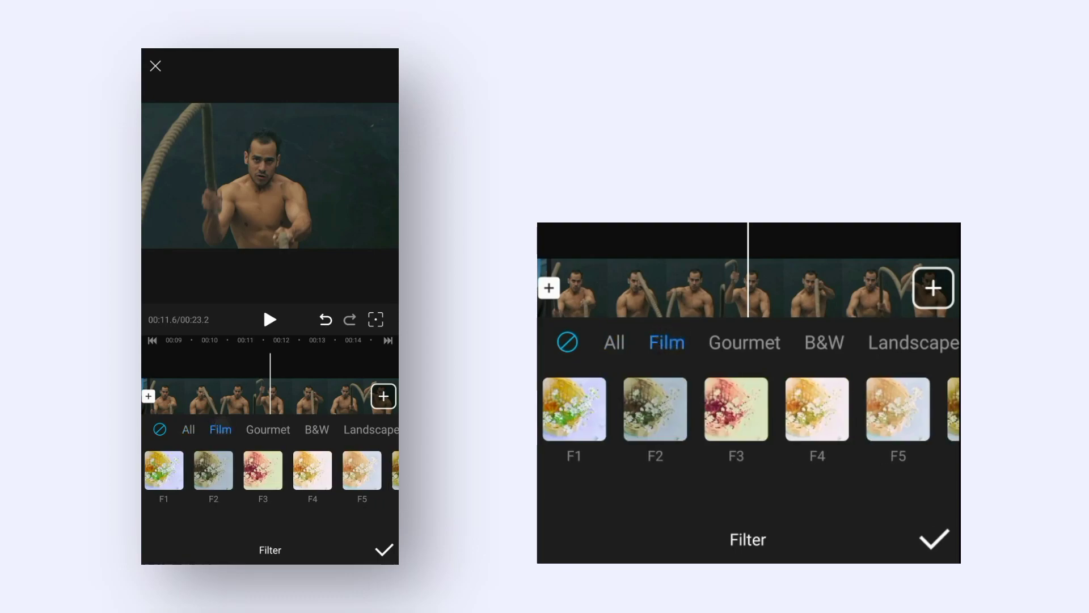
pyautogui.click(269, 429)
pyautogui.click(316, 429)
pyautogui.click(371, 429)
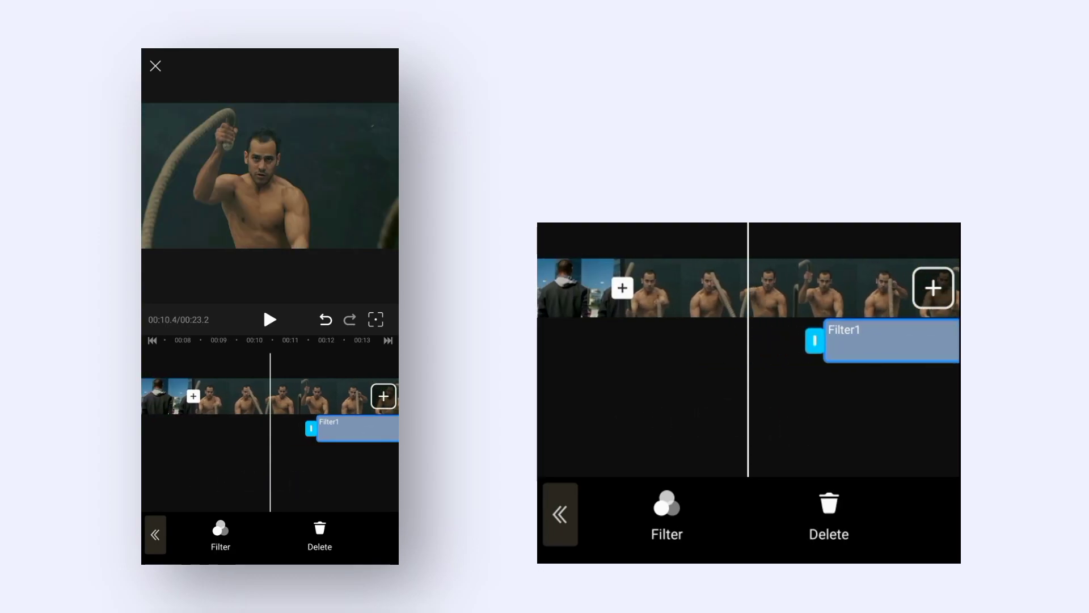
# - Drag Filter1's trim handles so it spans from the cut to 00:23.2
pyautogui.moveTo(813, 402)
pyautogui.mouseDown()
pyautogui.moveTo(695, 384)
pyautogui.moveTo(628, 403)
pyautogui.moveTo(674, 442)
pyautogui.moveTo(911, 360)
pyautogui.moveTo(591, 442)
pyautogui.mouseUp()
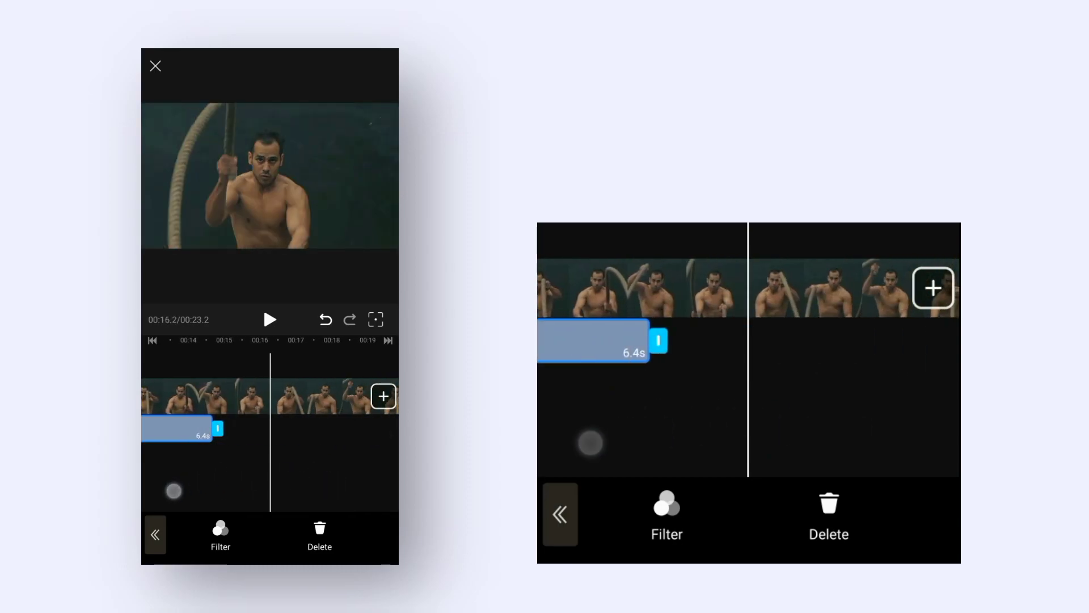
pyautogui.moveTo(658, 340); pyautogui.dragTo(914, 365)
pyautogui.moveTo(663, 341); pyautogui.dragTo(900, 390)
pyautogui.click(817, 431)
# - Play back the filtered section, close the filter tools and park the playhead at the cut
pyautogui.moveTo(859, 440); pyautogui.dragTo(882, 411)
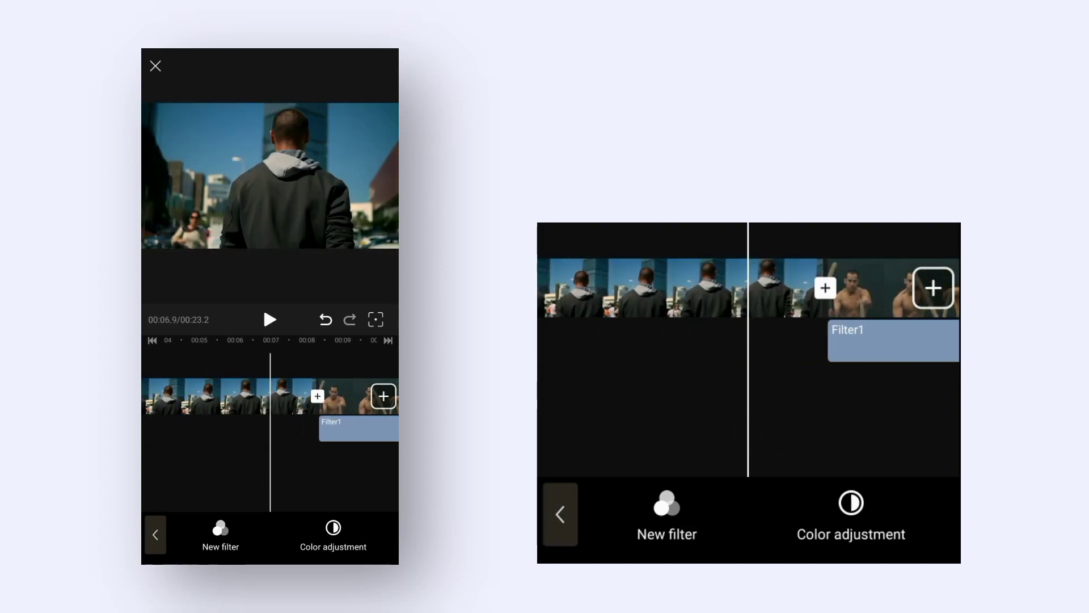
pyautogui.click(270, 318)
pyautogui.click(266, 474)
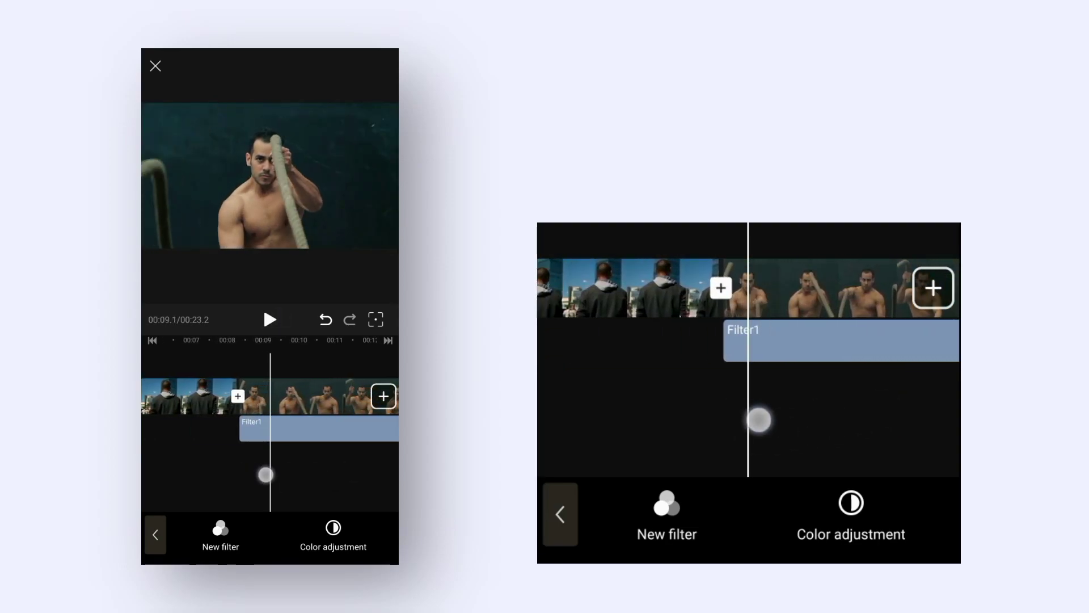
pyautogui.moveTo(265, 474); pyautogui.dragTo(302, 477)
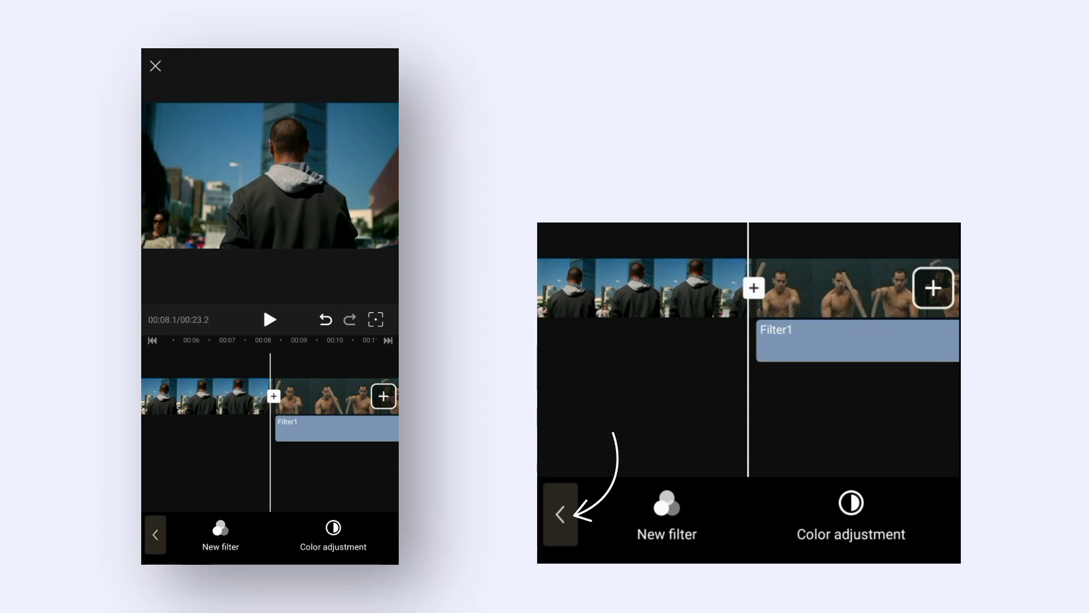
pyautogui.click(155, 535)
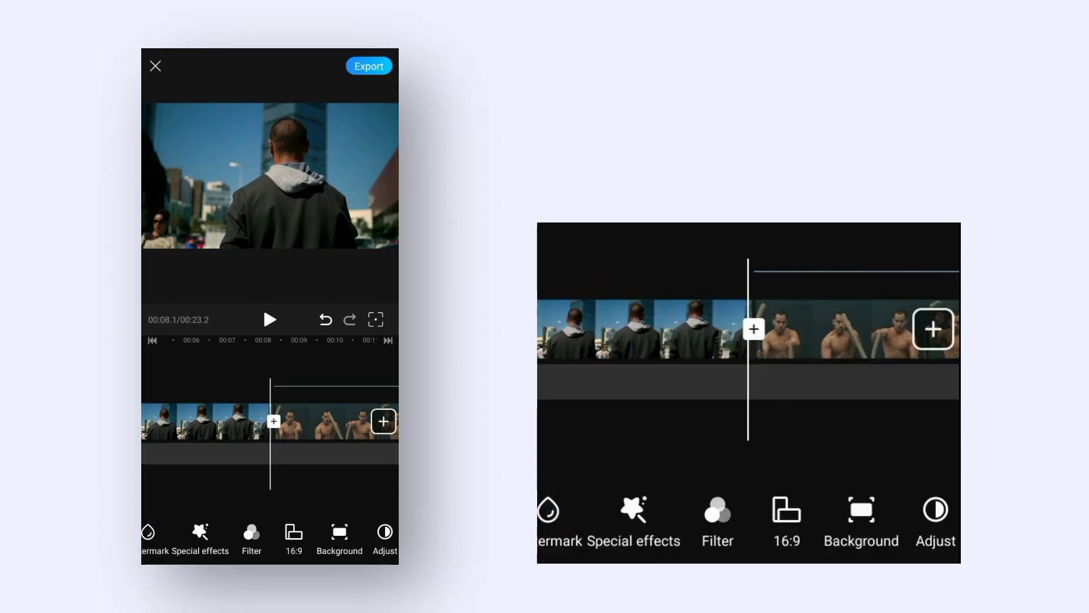
pyautogui.moveTo(250, 482); pyautogui.dragTo(279, 485)
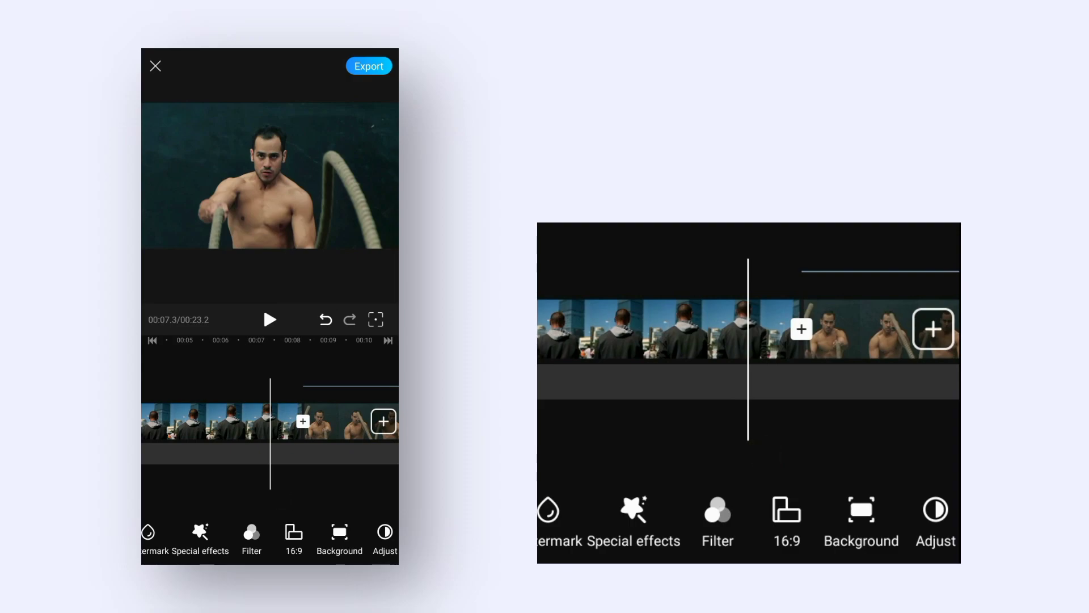
pyautogui.moveTo(297, 481)
pyautogui.mouseDown()
pyautogui.moveTo(270, 481)
pyautogui.moveTo(305, 482)
pyautogui.mouseUp()
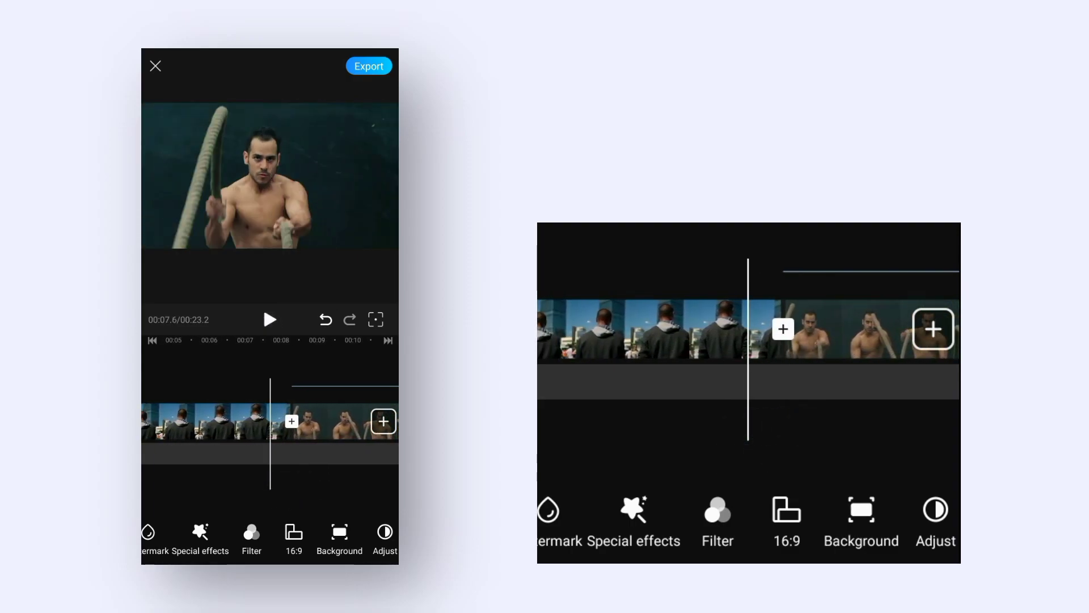
# - Preview the right, up and down Mirror transitions at the cut
pyautogui.click(291, 423)
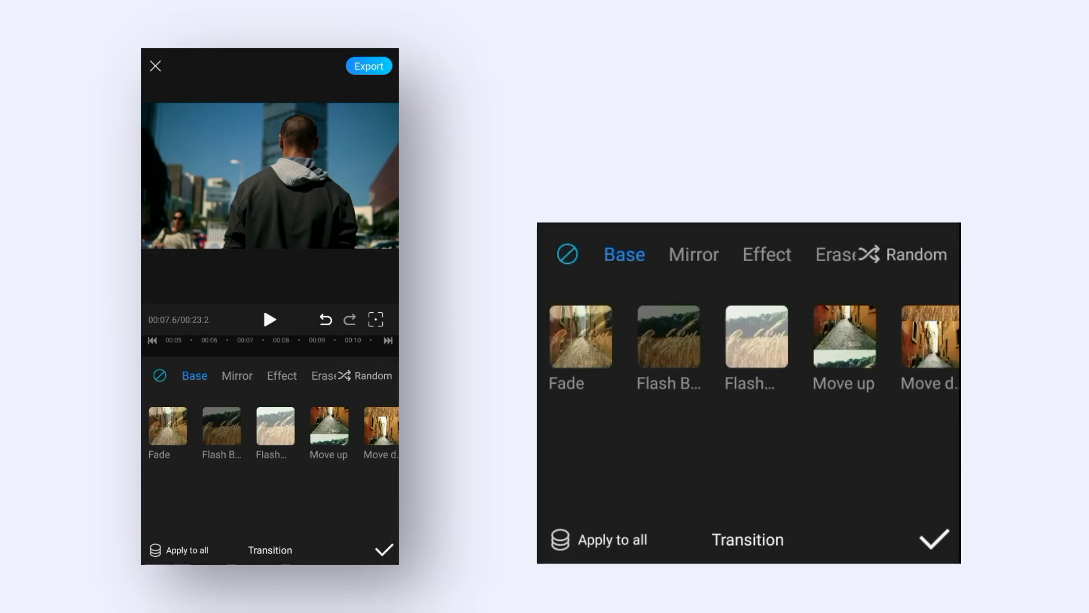
pyautogui.click(238, 376)
pyautogui.click(222, 437)
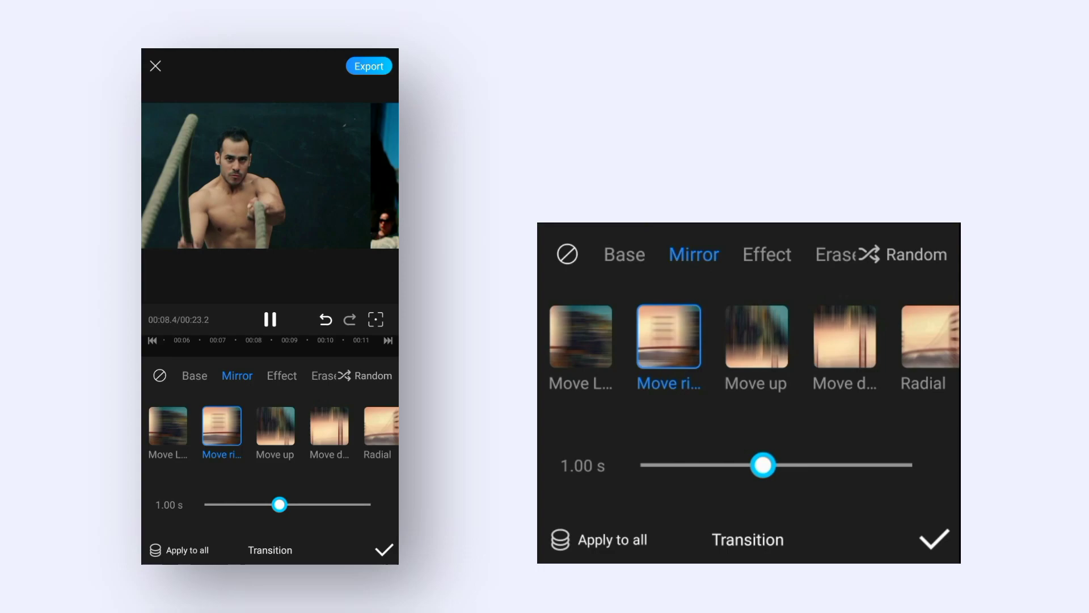
pyautogui.click(260, 432)
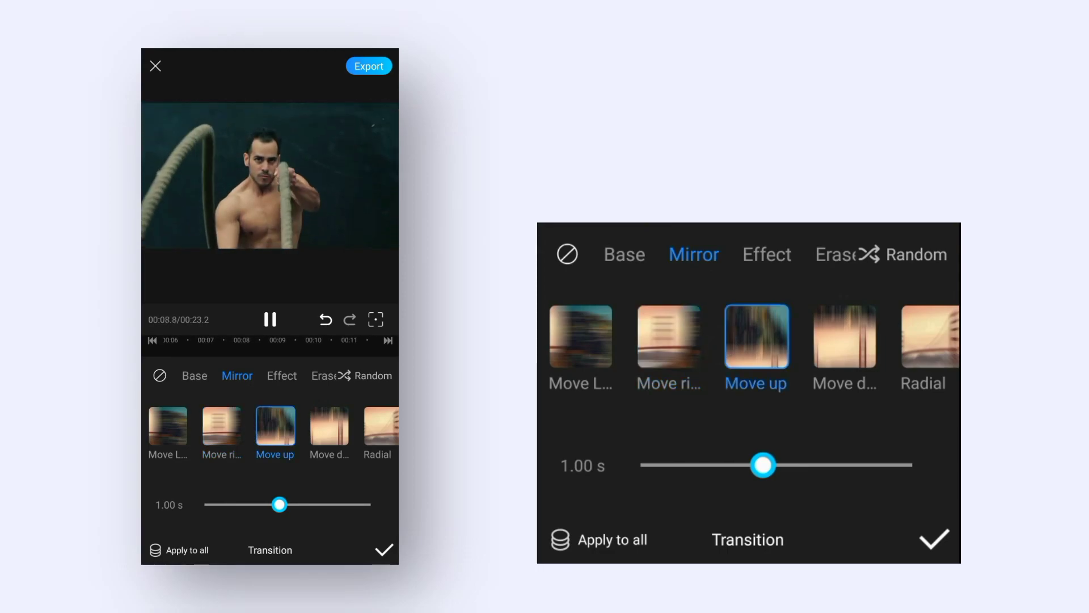
pyautogui.click(330, 426)
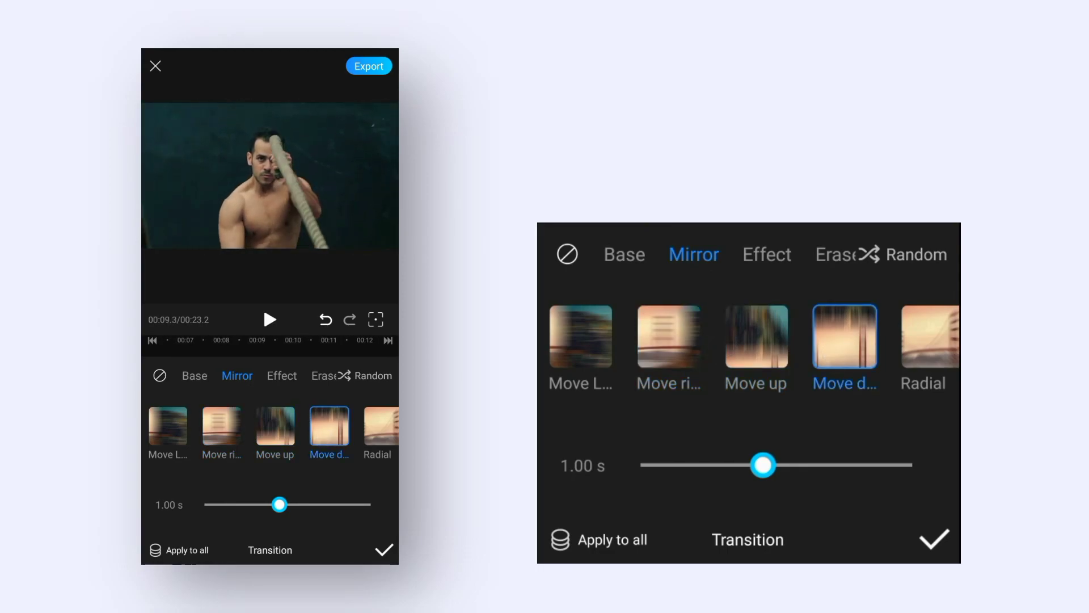
# - Preview Effect transitions: glitch-down, GridFlip, Mosaic, zoom-in, directional and random
pyautogui.click(282, 375)
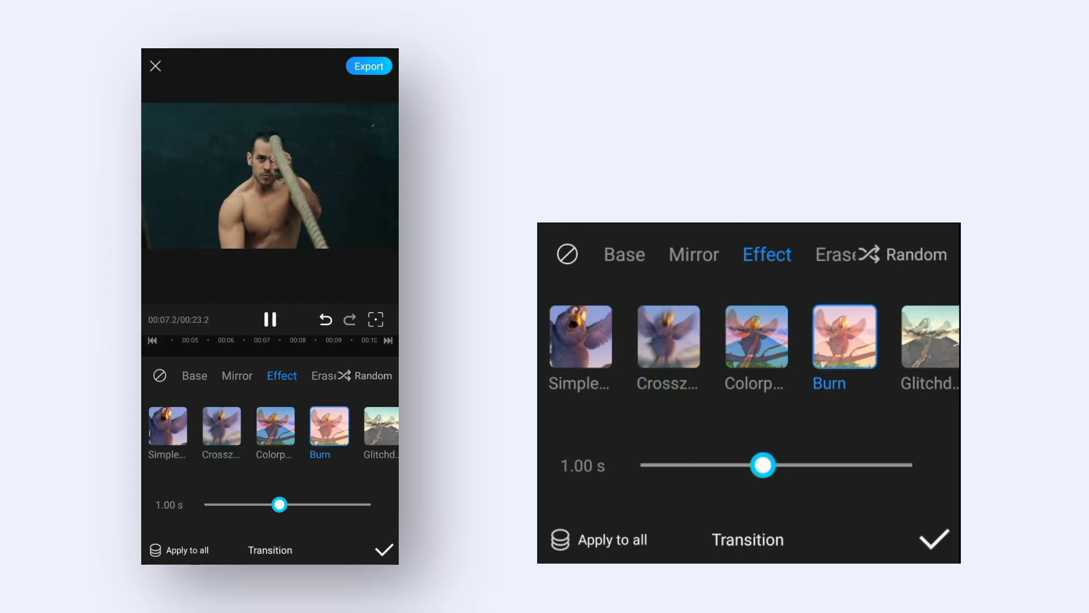
pyautogui.moveTo(354, 443); pyautogui.dragTo(195, 454)
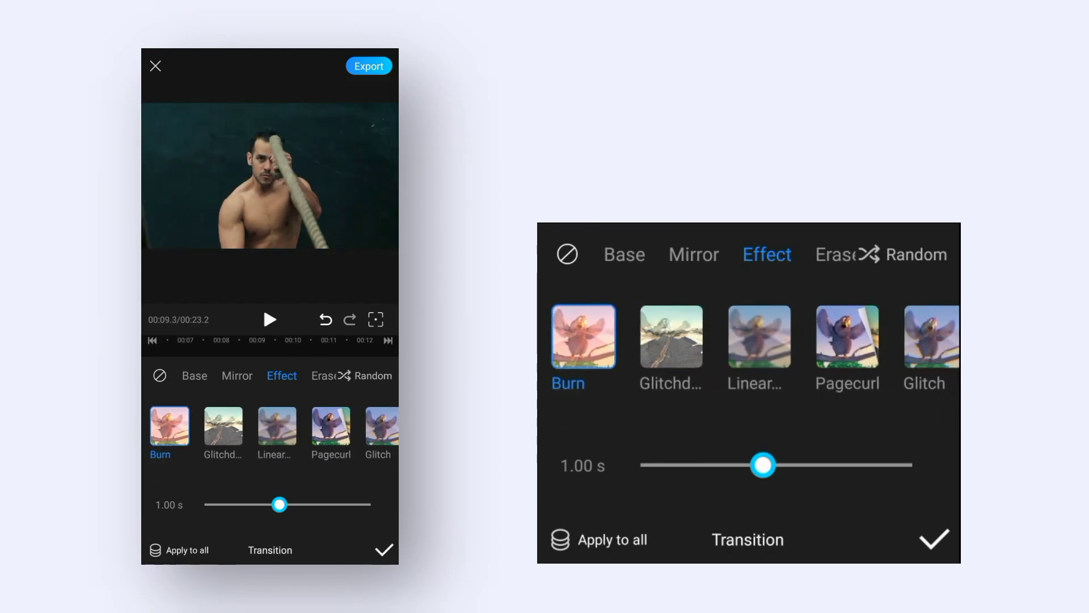
pyautogui.click(222, 426)
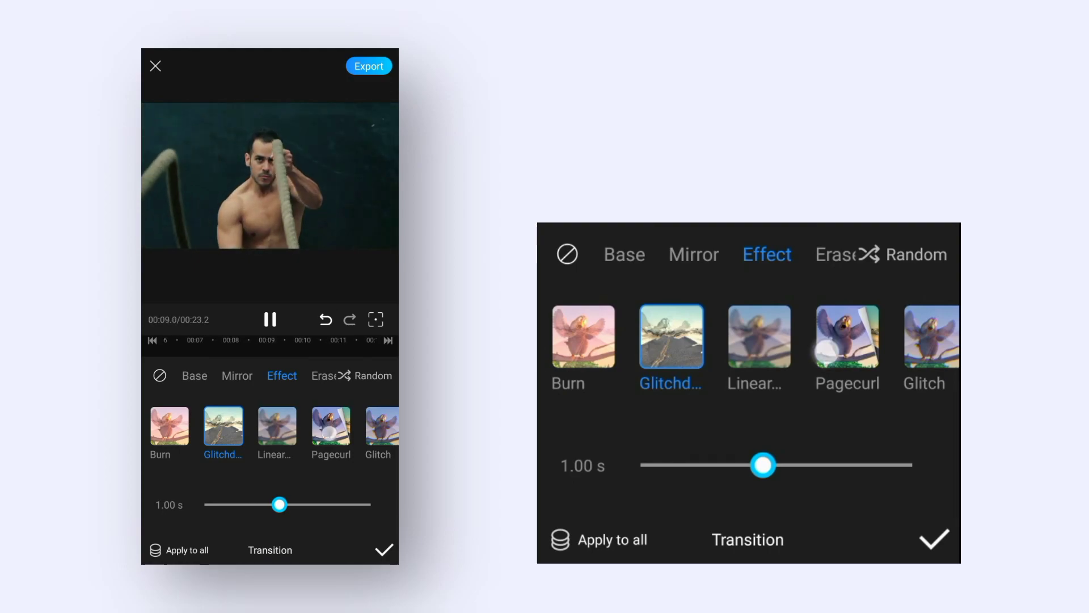
pyautogui.moveTo(317, 468); pyautogui.dragTo(179, 474)
pyautogui.moveTo(374, 437); pyautogui.dragTo(315, 437)
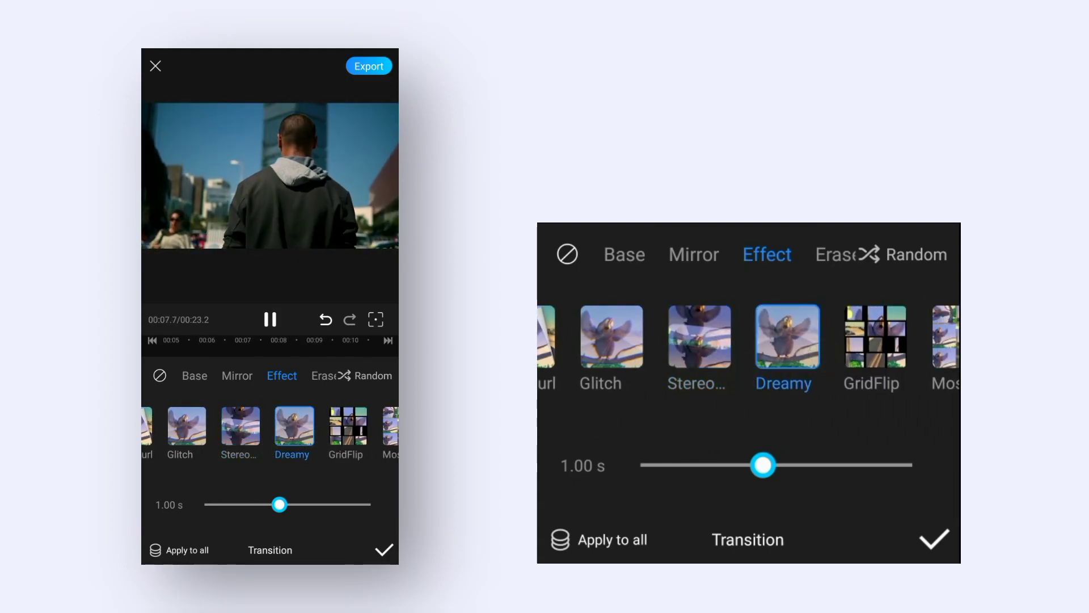
pyautogui.click(348, 425)
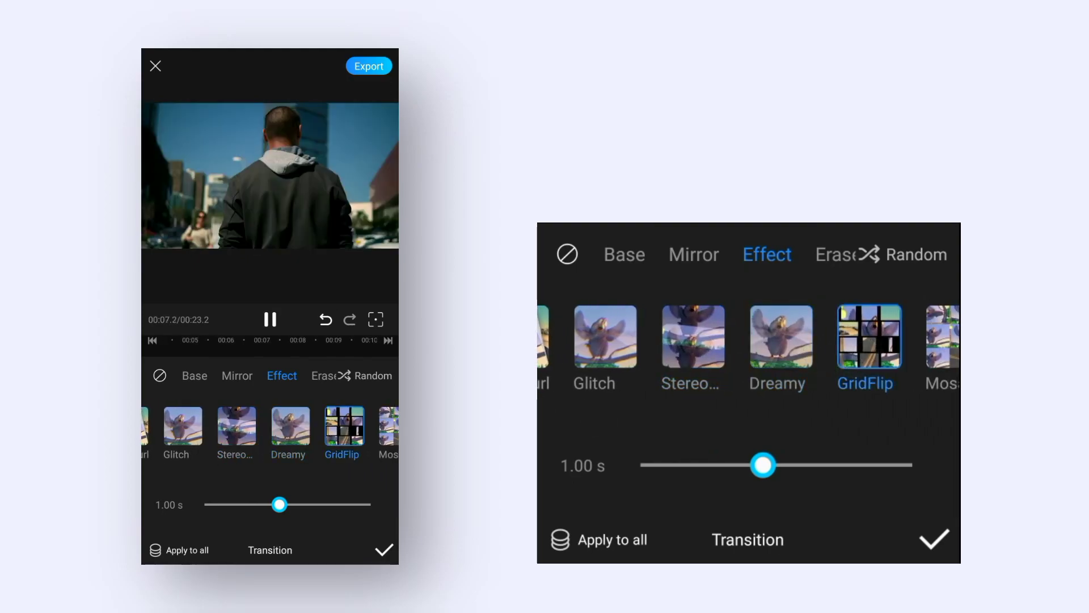
pyautogui.click(388, 425)
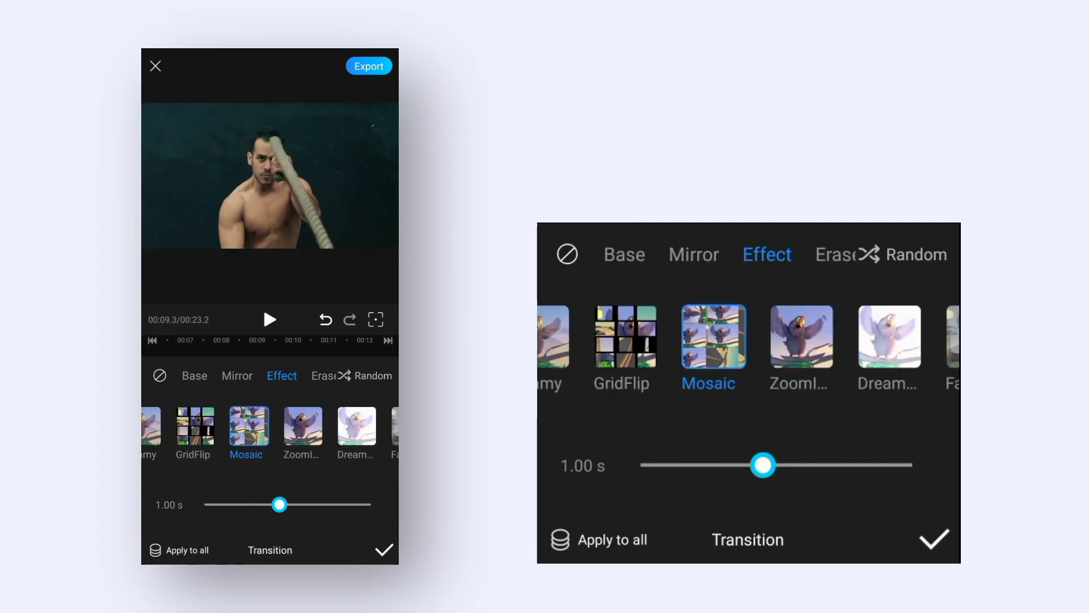
pyautogui.click(303, 425)
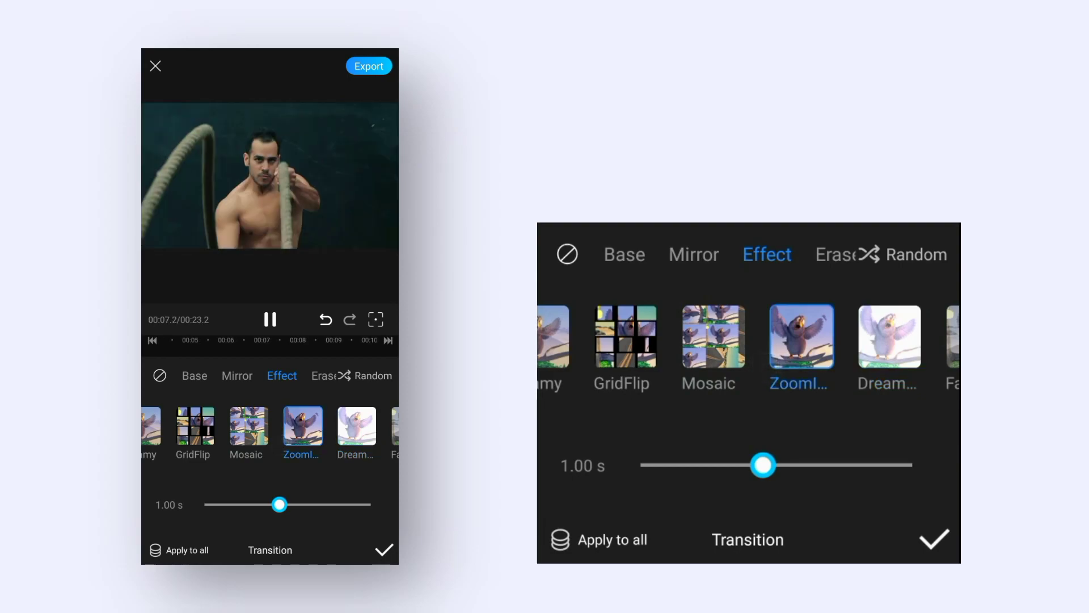
pyautogui.click(308, 425)
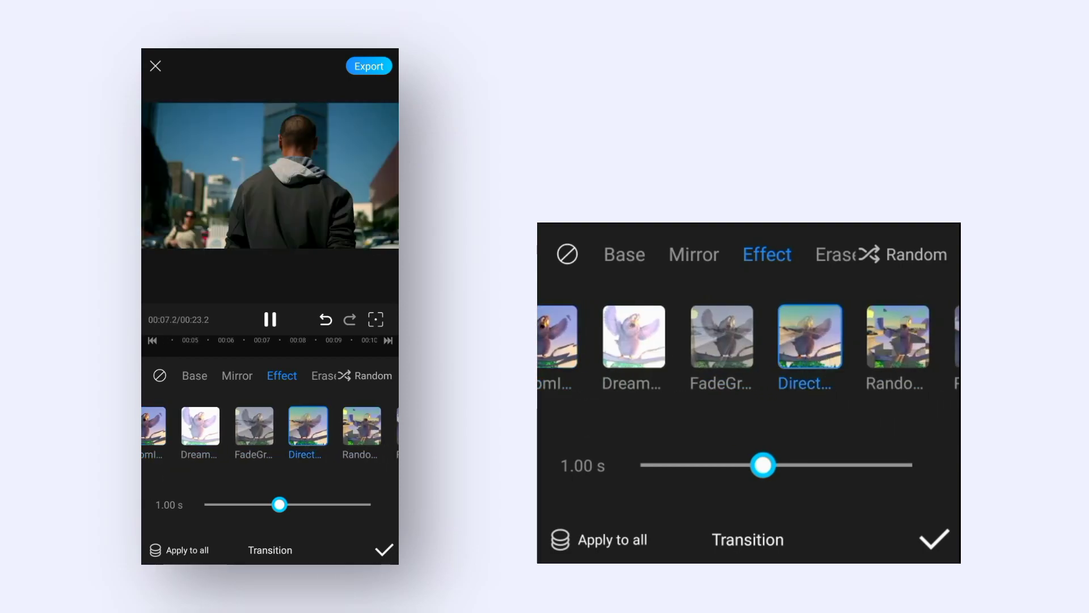
pyautogui.click(351, 436)
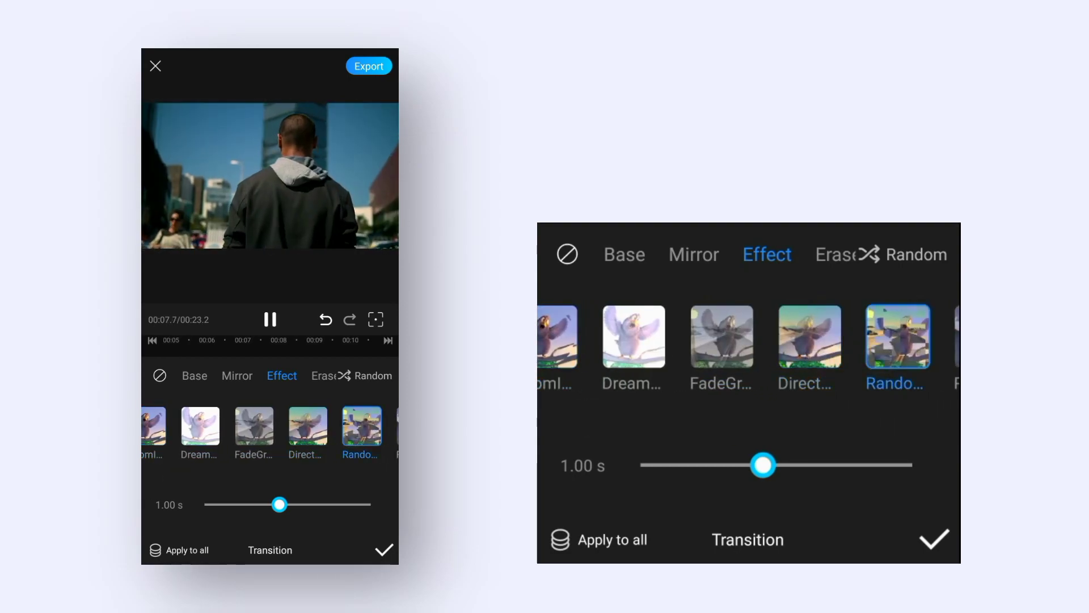
# - Preview Wind and the transition after Cube, then choose the Colorpress effect transition
pyautogui.moveTo(347, 443); pyautogui.dragTo(217, 464)
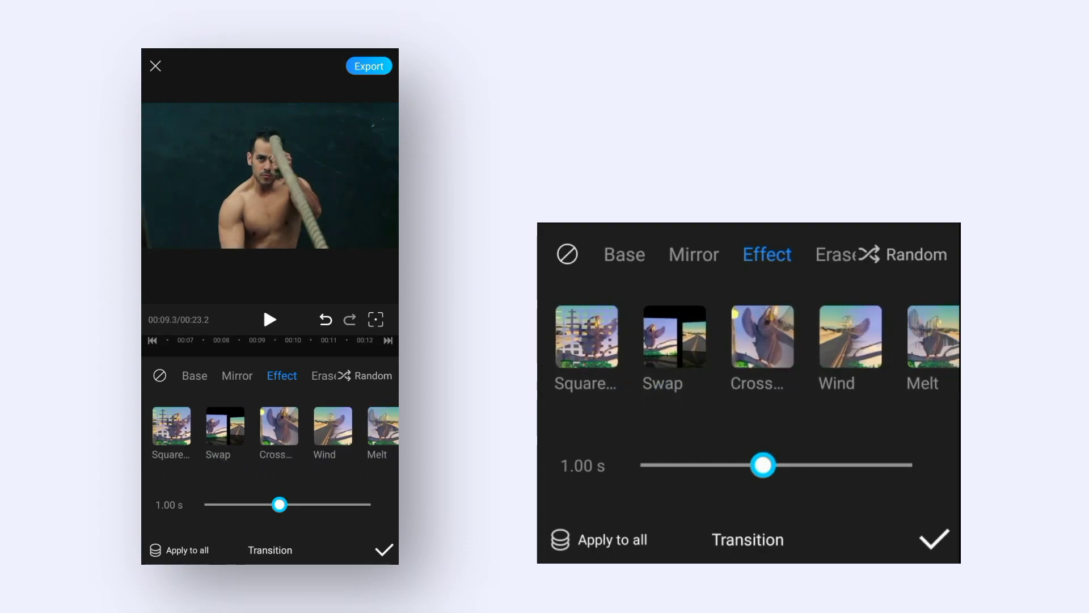
pyautogui.click(333, 425)
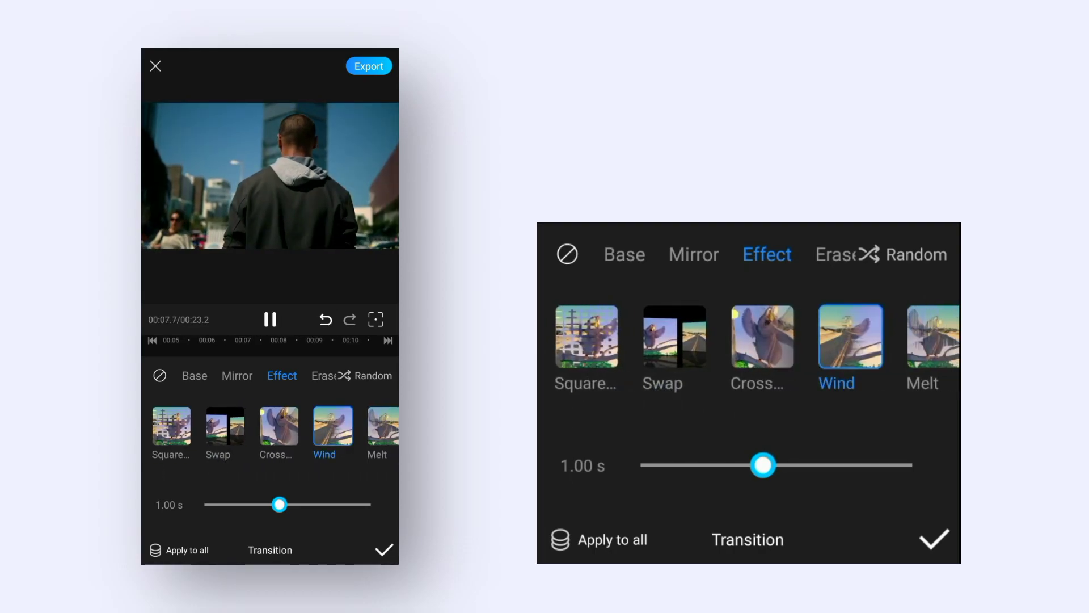
pyautogui.moveTo(324, 447); pyautogui.dragTo(171, 449)
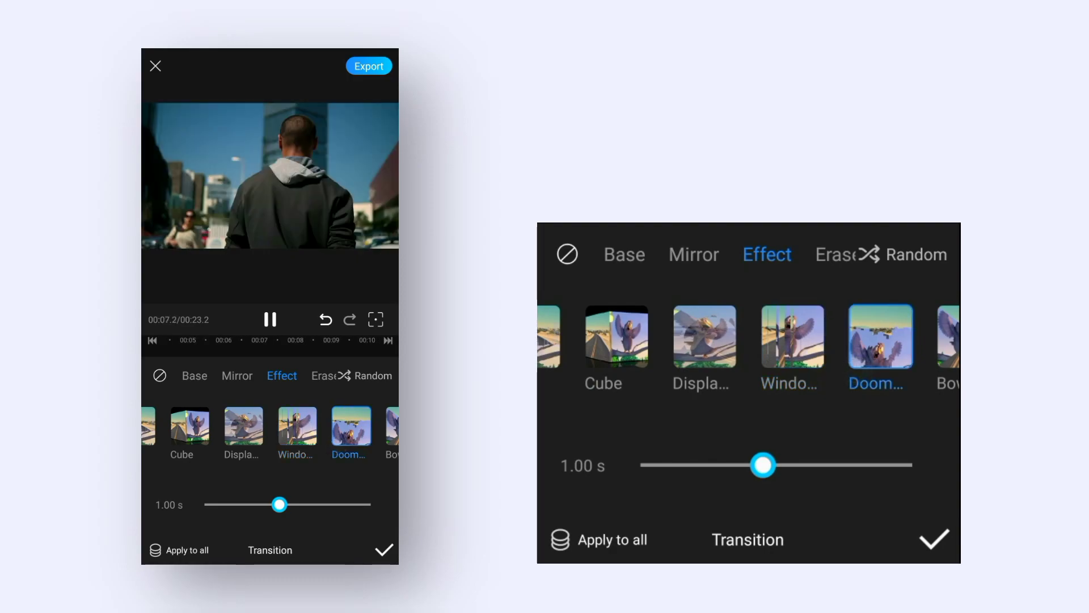
pyautogui.click(243, 426)
pyautogui.moveTo(350, 441)
pyautogui.mouseDown()
pyautogui.moveTo(223, 475)
pyautogui.moveTo(323, 440)
pyautogui.mouseUp()
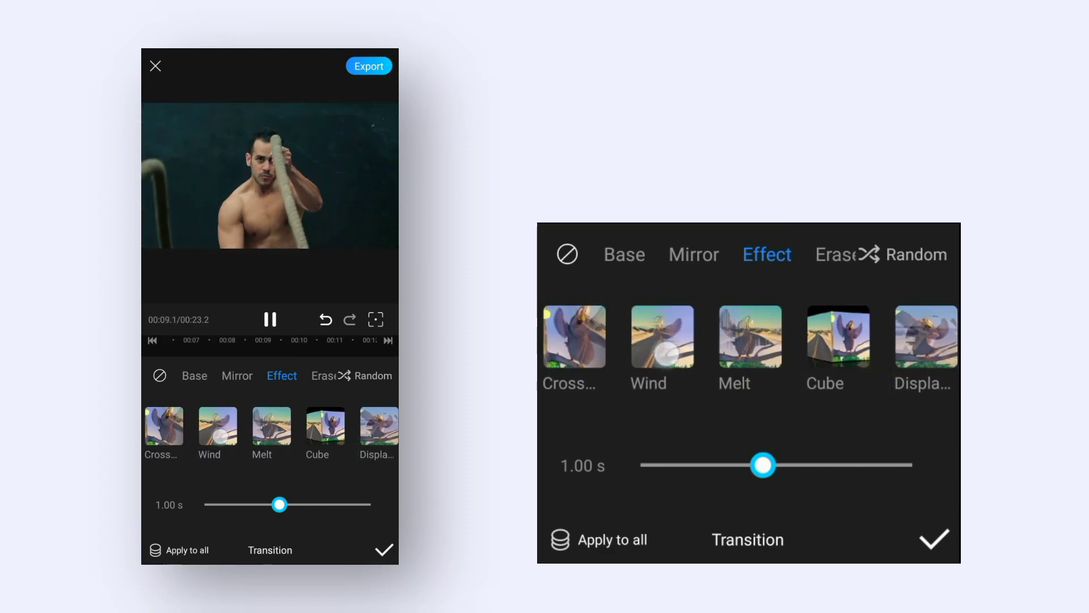
pyautogui.click(218, 425)
pyautogui.moveTo(222, 429); pyautogui.dragTo(357, 429)
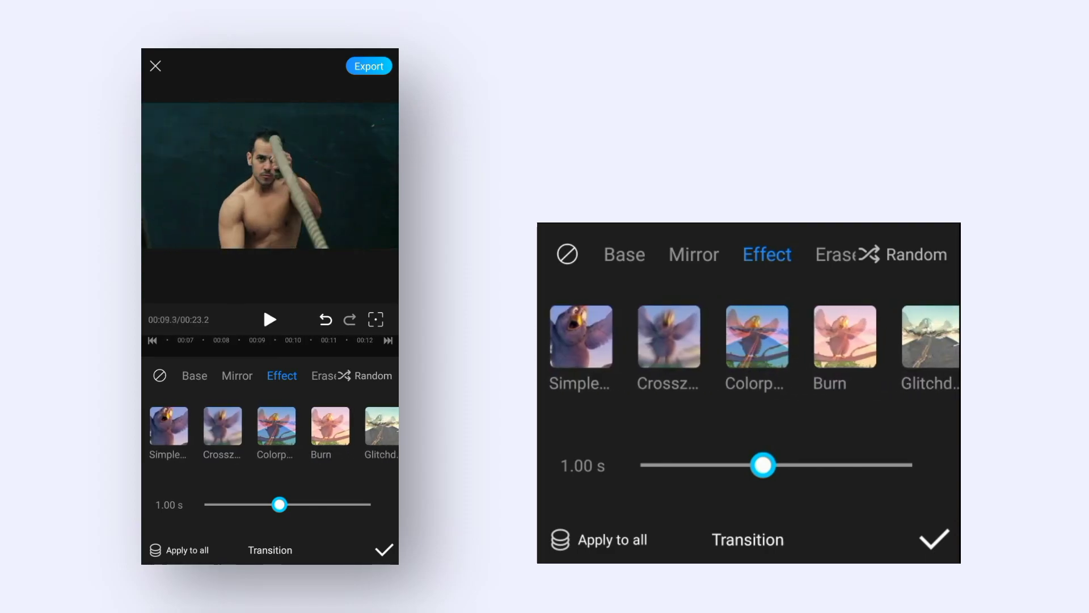
pyautogui.click(275, 425)
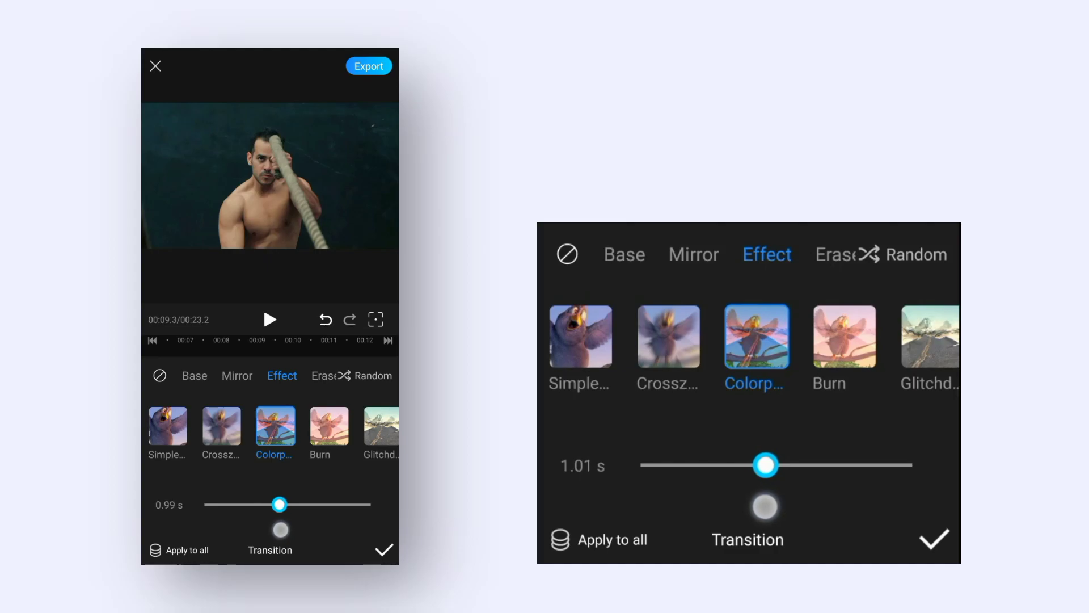
pyautogui.click(384, 550)
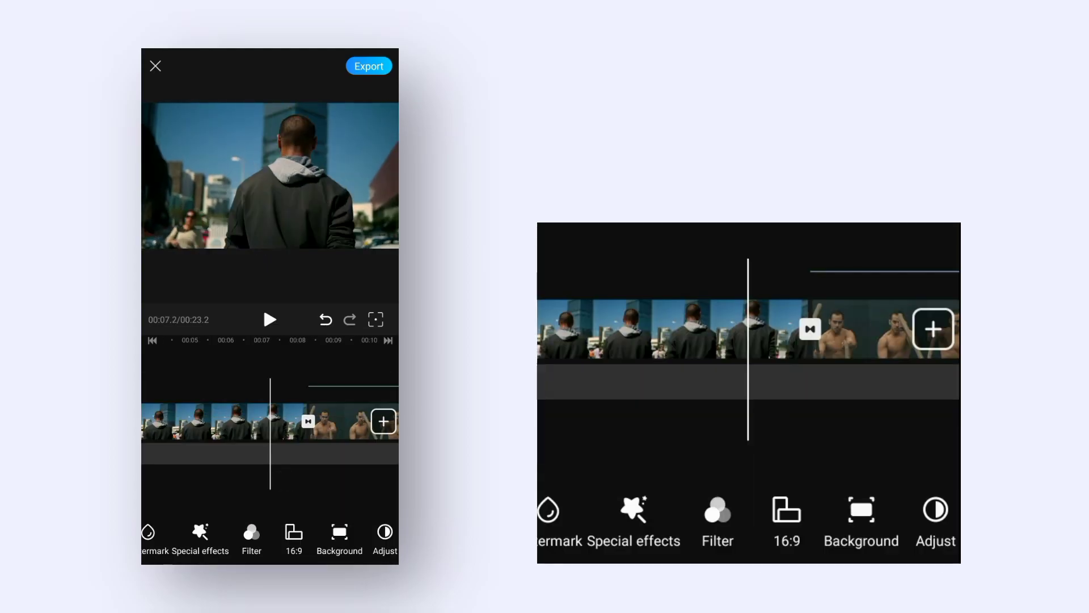
pyautogui.moveTo(256, 480); pyautogui.dragTo(346, 475)
pyautogui.click(269, 319)
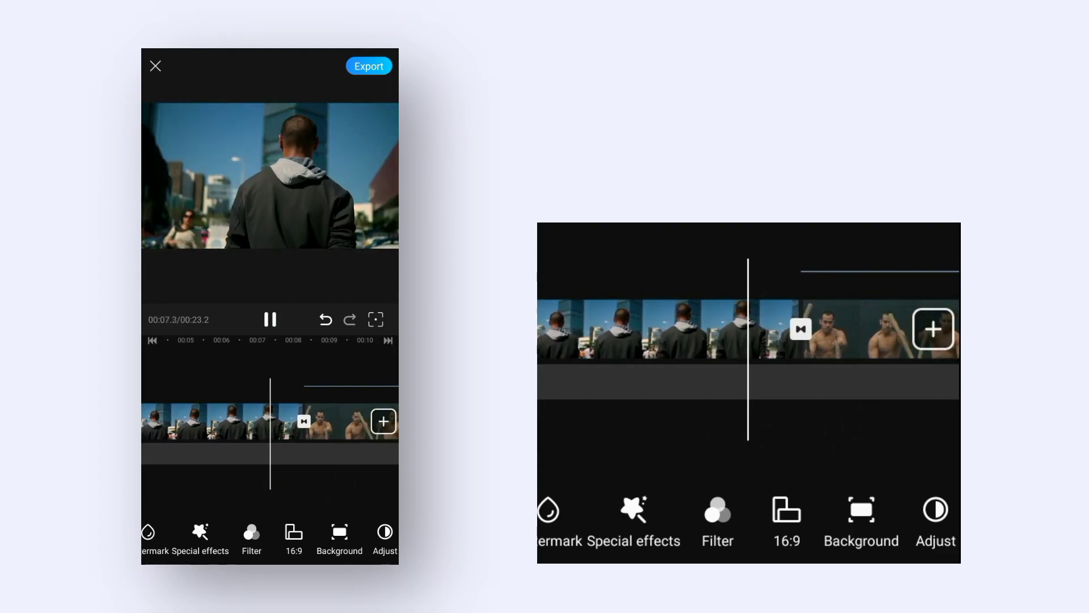
pyautogui.click(321, 503)
pyautogui.moveTo(321, 504); pyautogui.dragTo(346, 481)
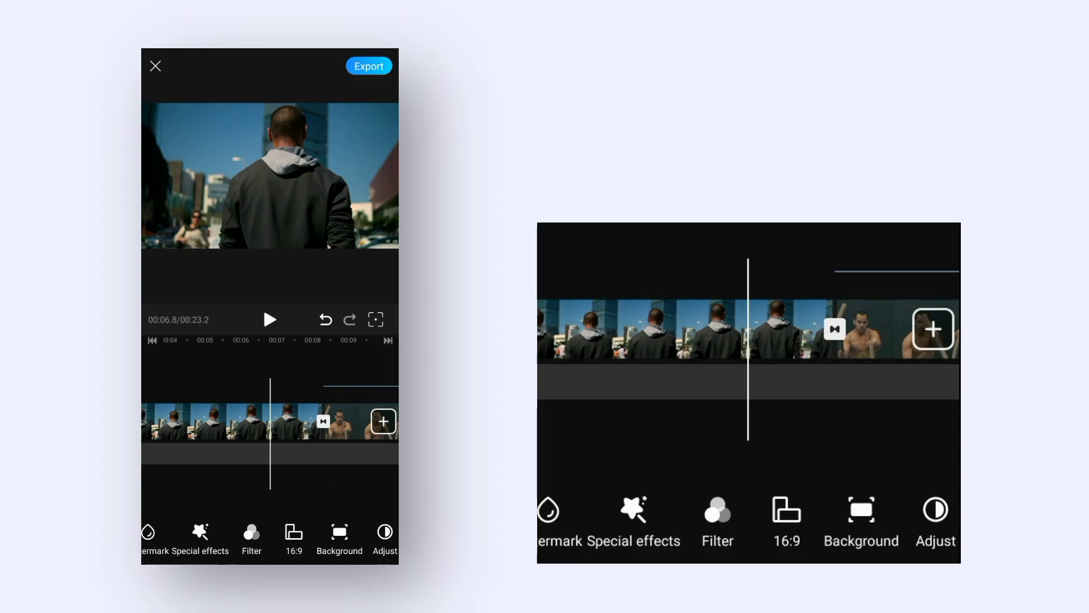
pyautogui.moveTo(298, 540); pyautogui.dragTo(334, 539)
# - Browse retro effects, then add Spin1 from the Transitions category to the timeline
pyautogui.click(238, 535)
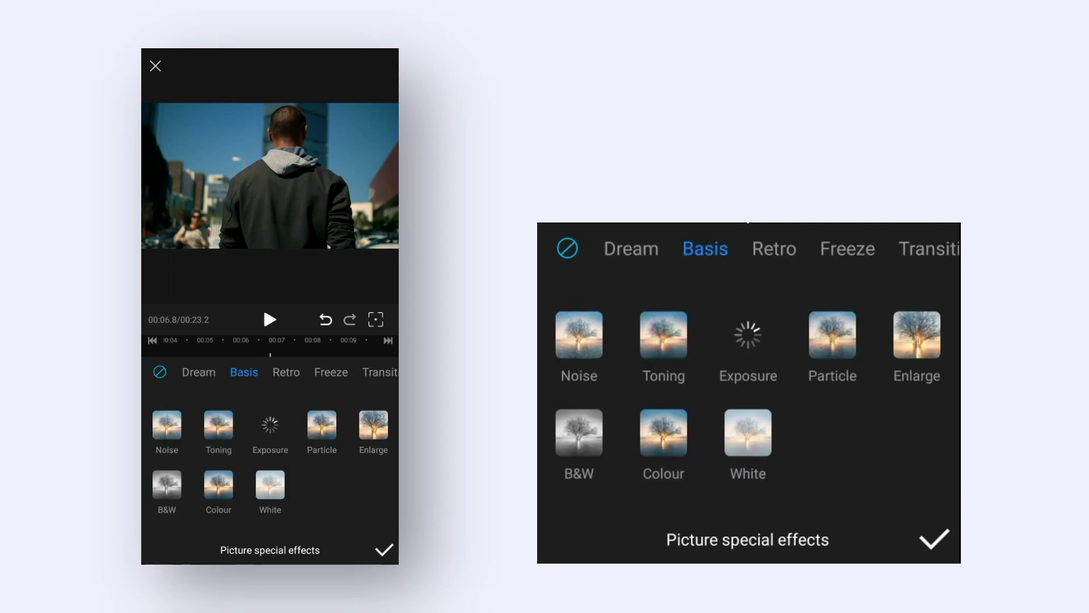
pyautogui.click(286, 372)
pyautogui.moveTo(233, 483)
pyautogui.mouseDown()
pyautogui.moveTo(162, 483)
pyautogui.moveTo(170, 477)
pyautogui.mouseUp()
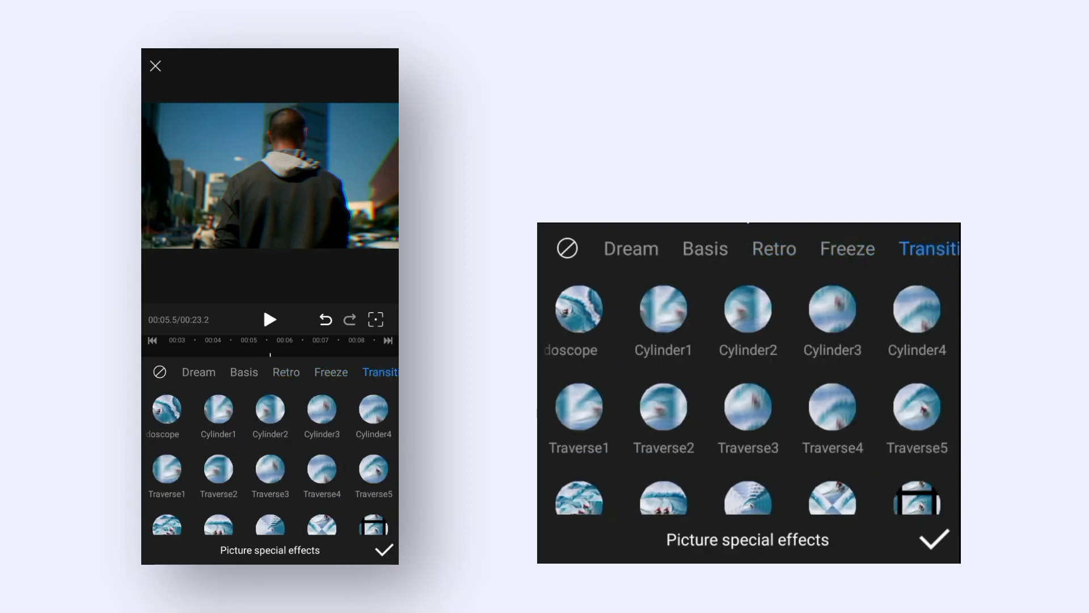
pyautogui.moveTo(346, 456); pyautogui.dragTo(370, 376)
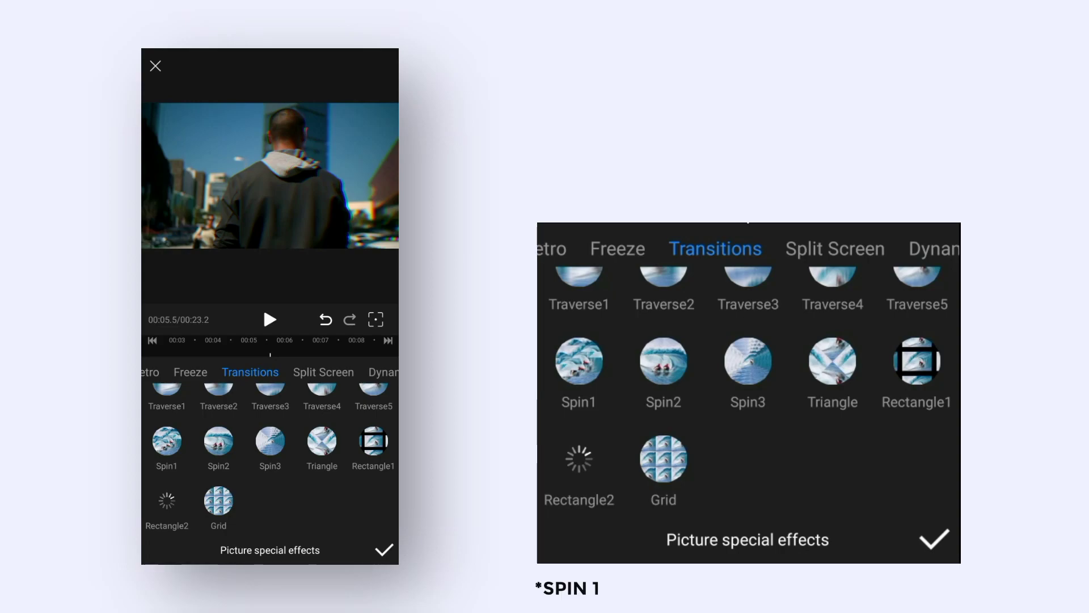
pyautogui.click(167, 441)
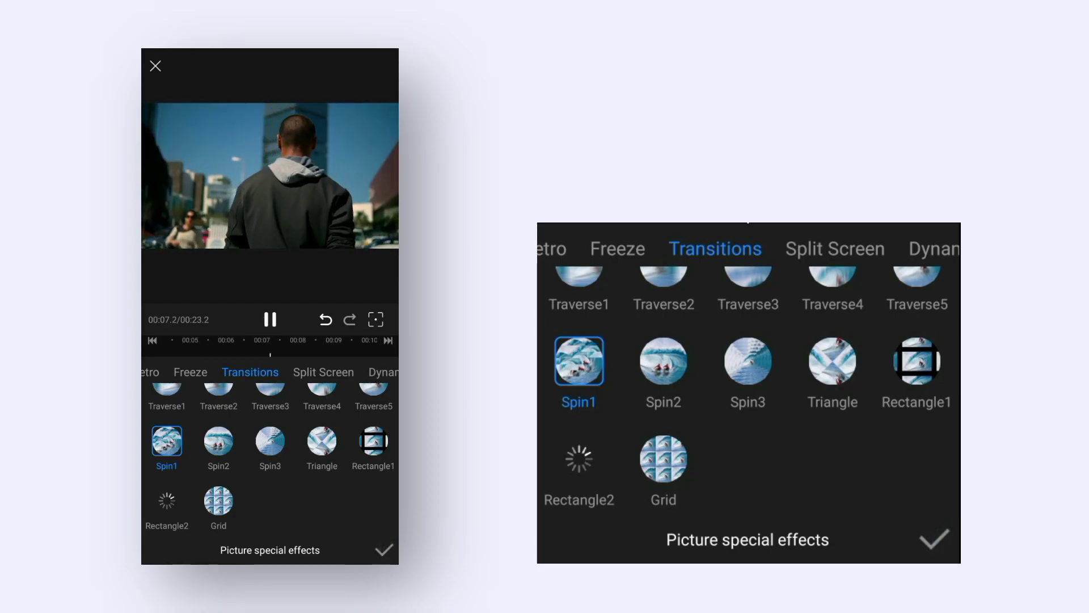
pyautogui.click(384, 550)
# - Stop playback and rewind to just before the Spin1 effect strip
pyautogui.click(301, 465)
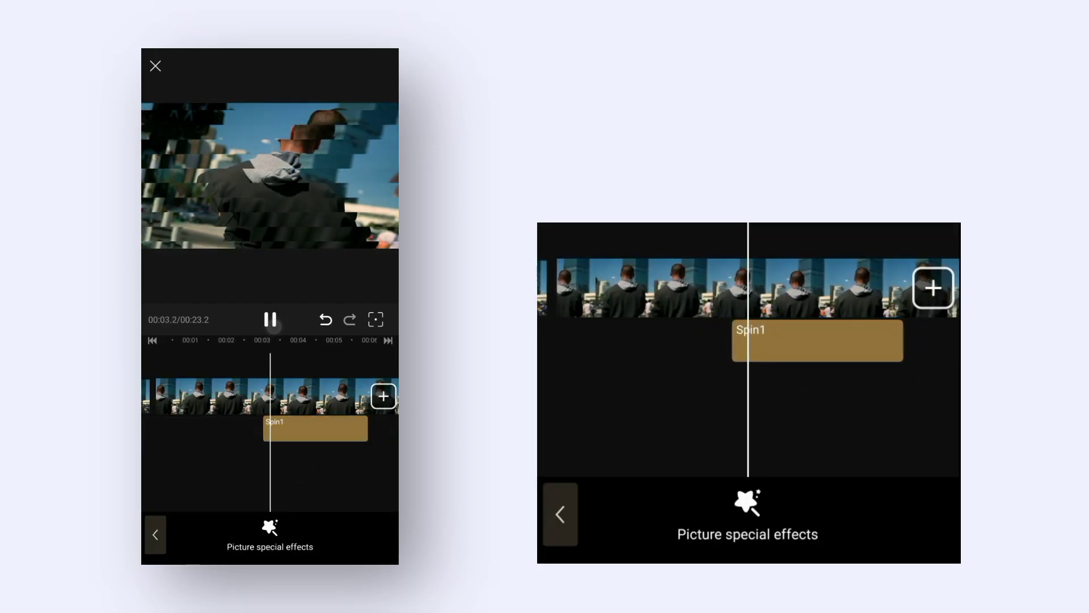
pyautogui.click(290, 461)
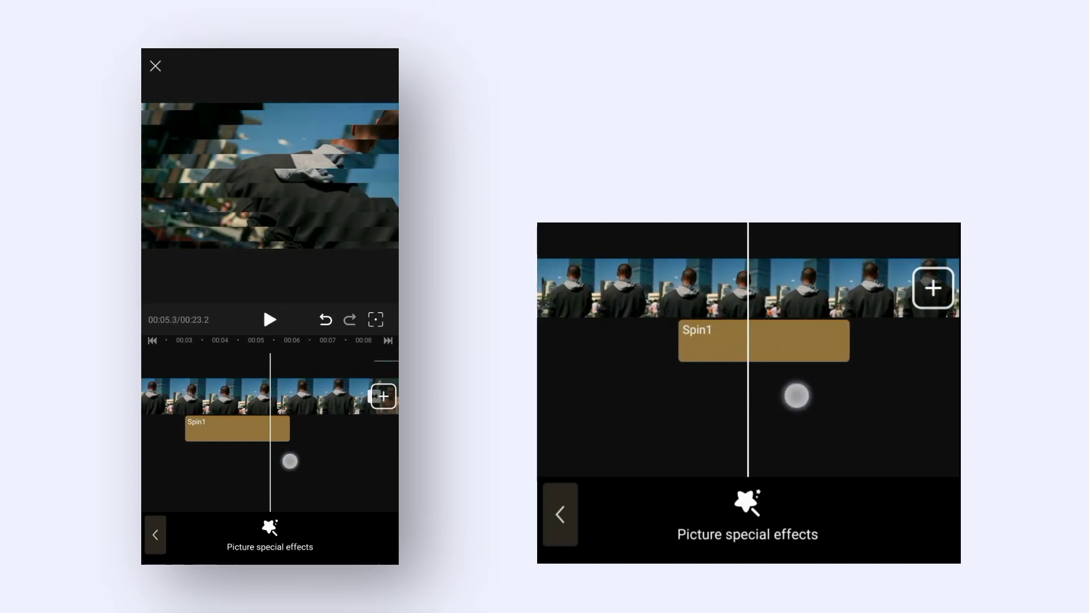
pyautogui.moveTo(289, 461); pyautogui.dragTo(348, 455)
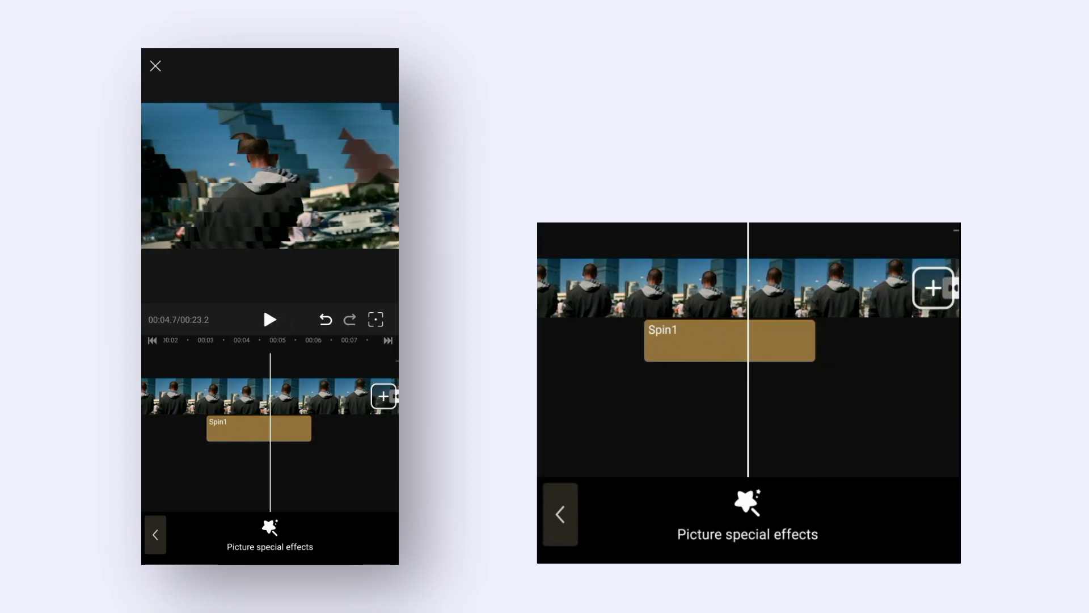
pyautogui.click(297, 434)
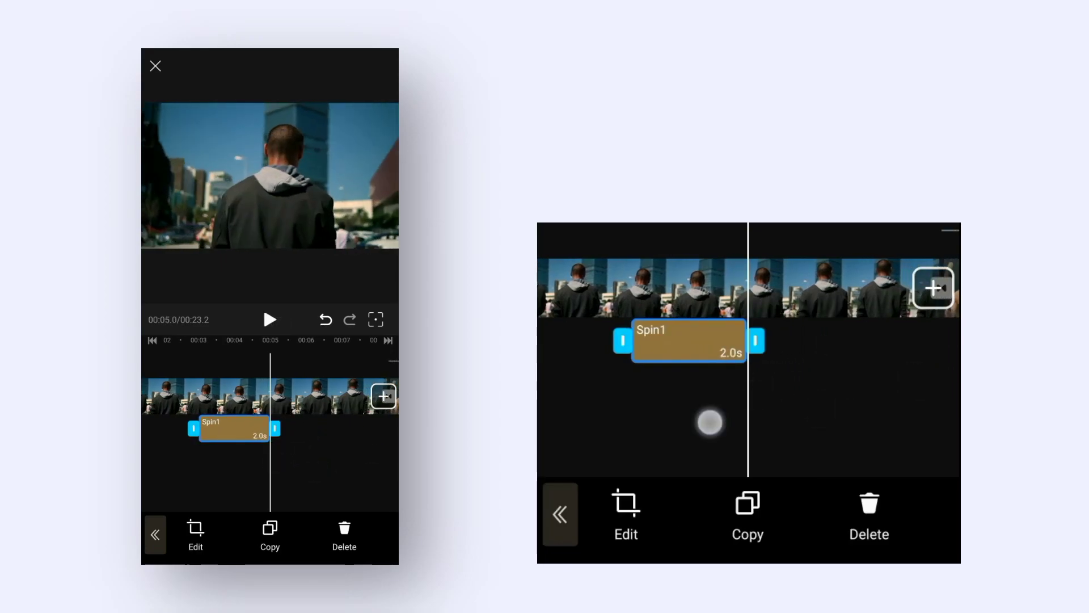
pyautogui.moveTo(247, 477); pyautogui.dragTo(344, 475)
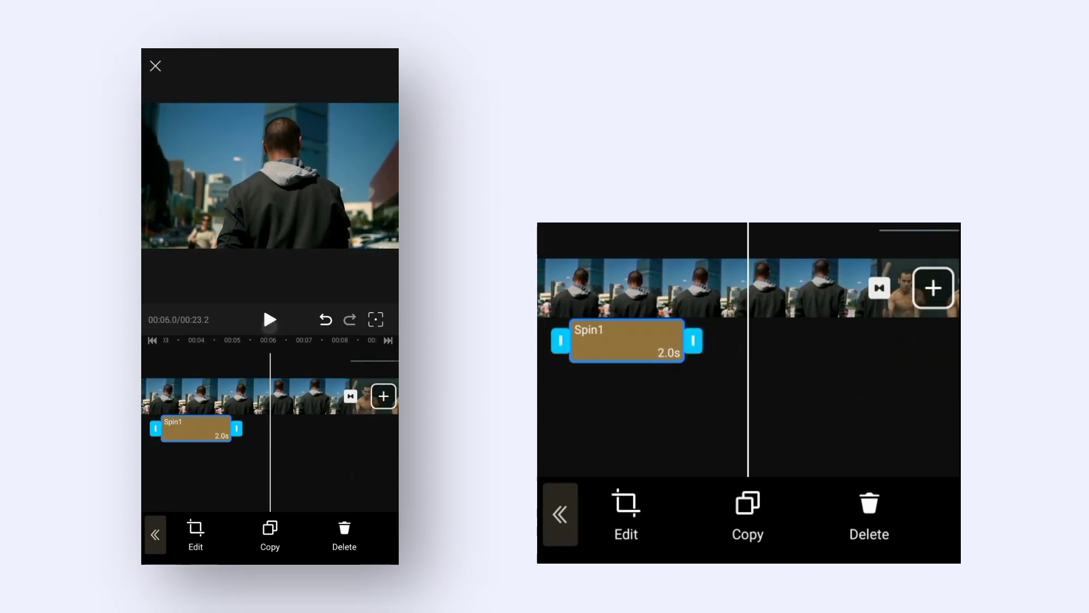
pyautogui.moveTo(243, 478)
pyautogui.mouseDown()
pyautogui.moveTo(351, 479)
pyautogui.moveTo(270, 478)
pyautogui.mouseUp()
pyautogui.click(270, 479)
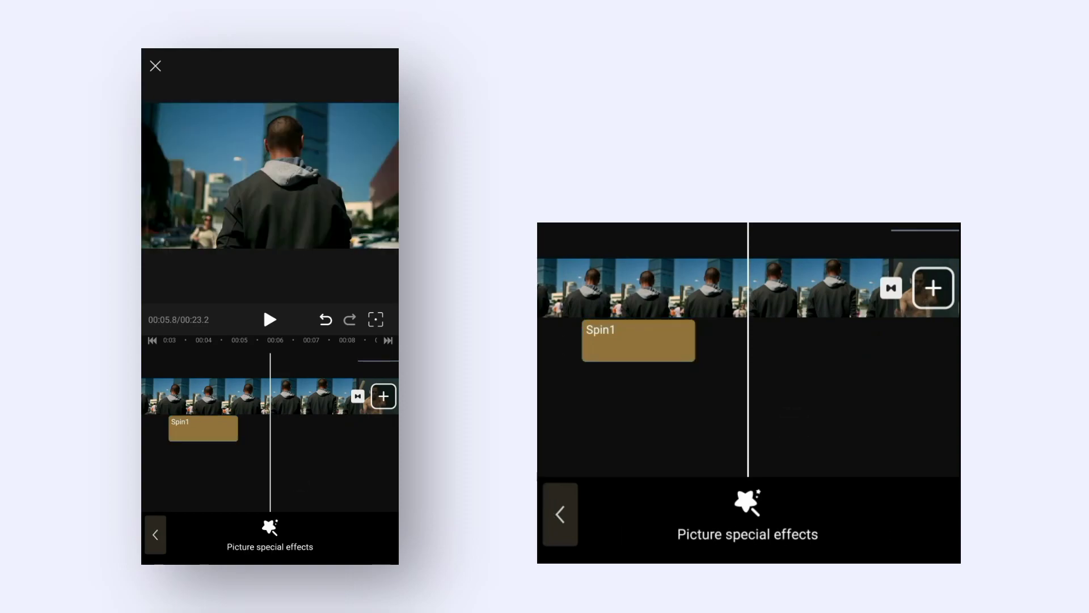
# - Move Spin1 to start at the clip change and reopen its effect choices
pyautogui.moveTo(189, 432); pyautogui.dragTo(328, 439)
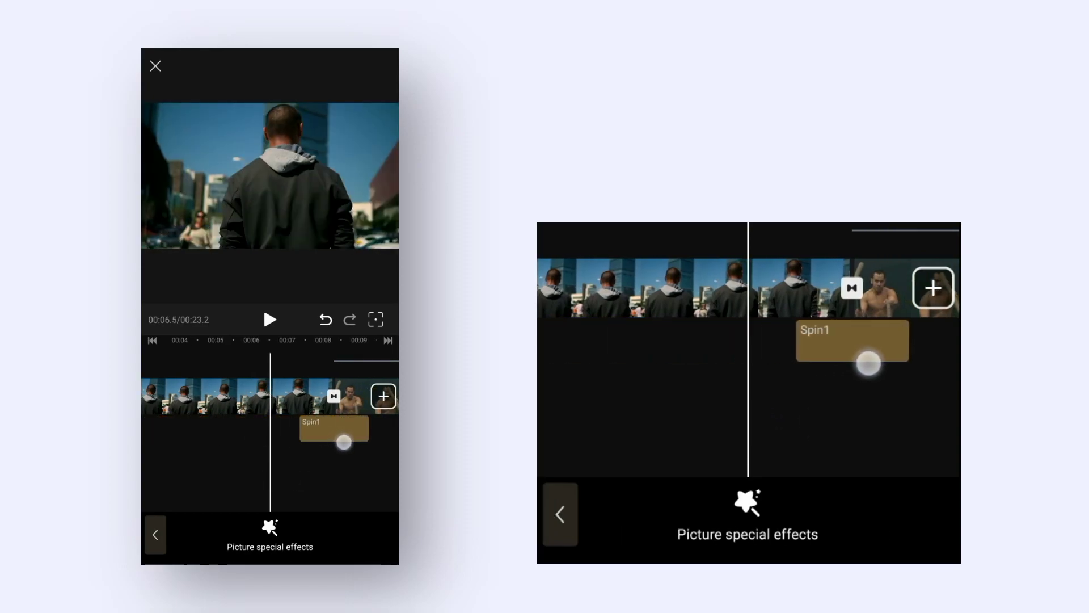
pyautogui.moveTo(284, 476); pyautogui.dragTo(306, 477)
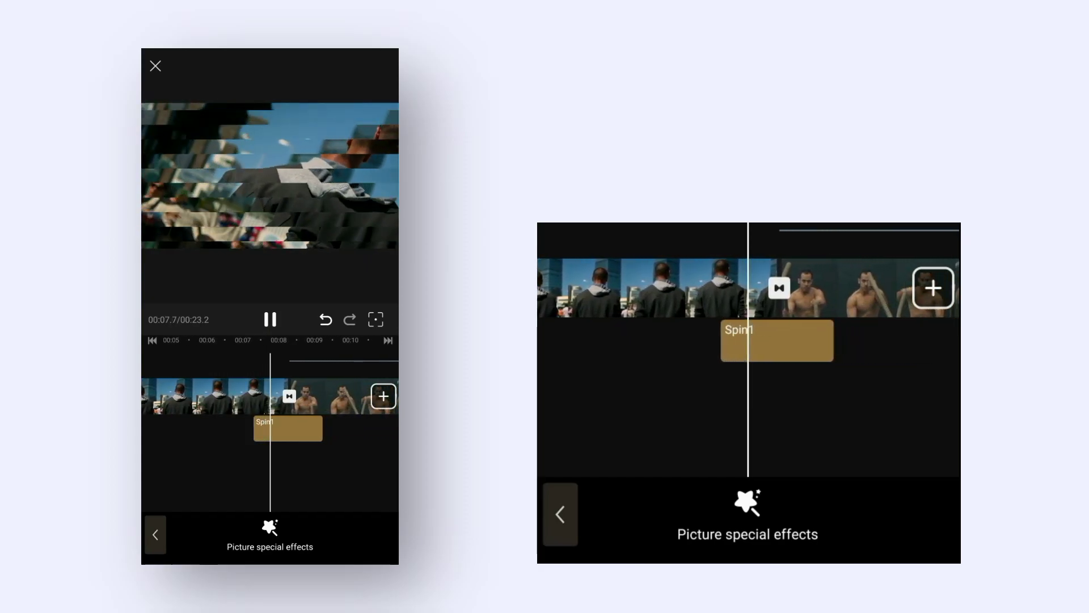
pyautogui.moveTo(283, 483); pyautogui.dragTo(319, 481)
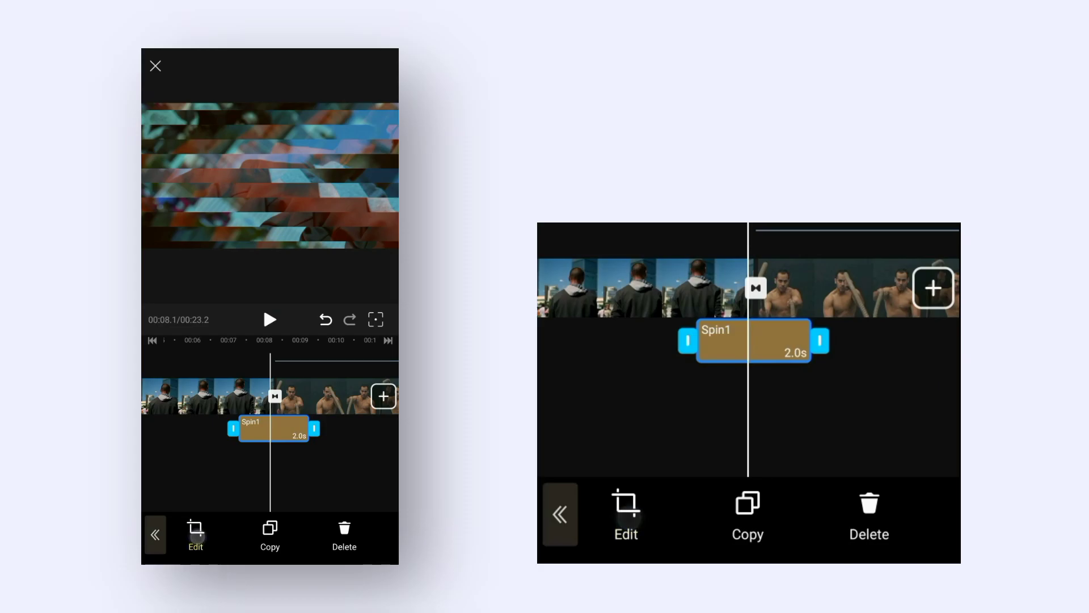
pyautogui.click(197, 530)
# - Preview Grid and Spin3, then confirm Buddy light from the Dynamic effects
pyautogui.click(218, 500)
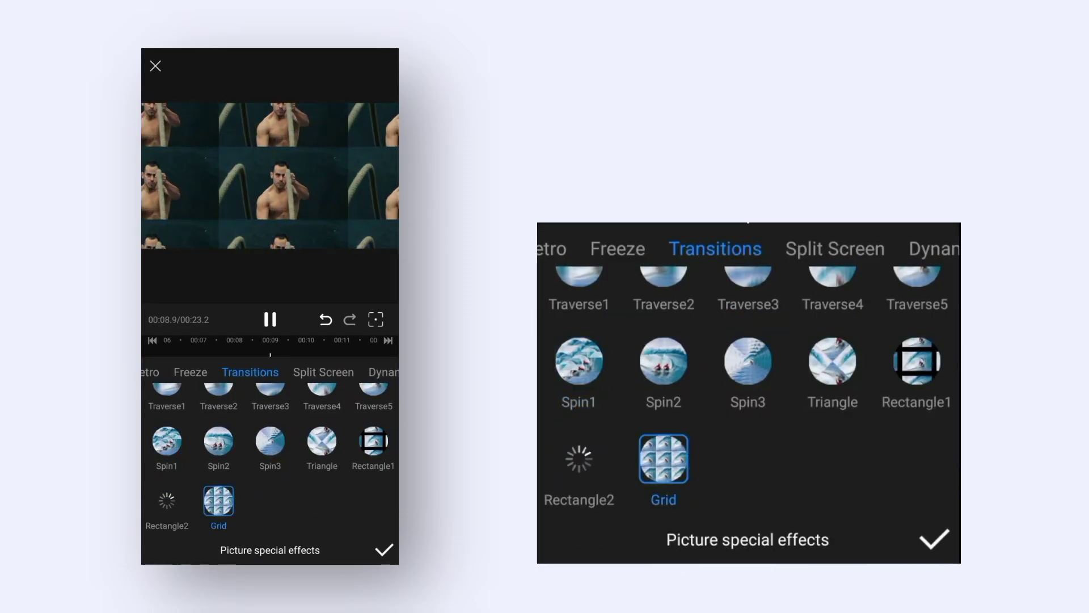
pyautogui.scroll(2, 296, 493)
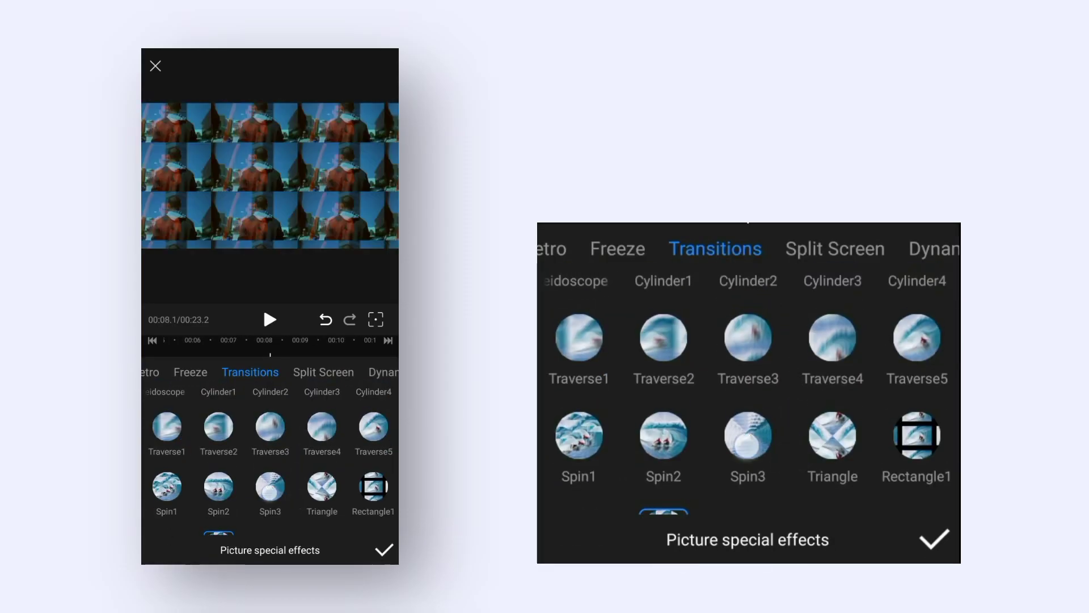
pyautogui.click(270, 486)
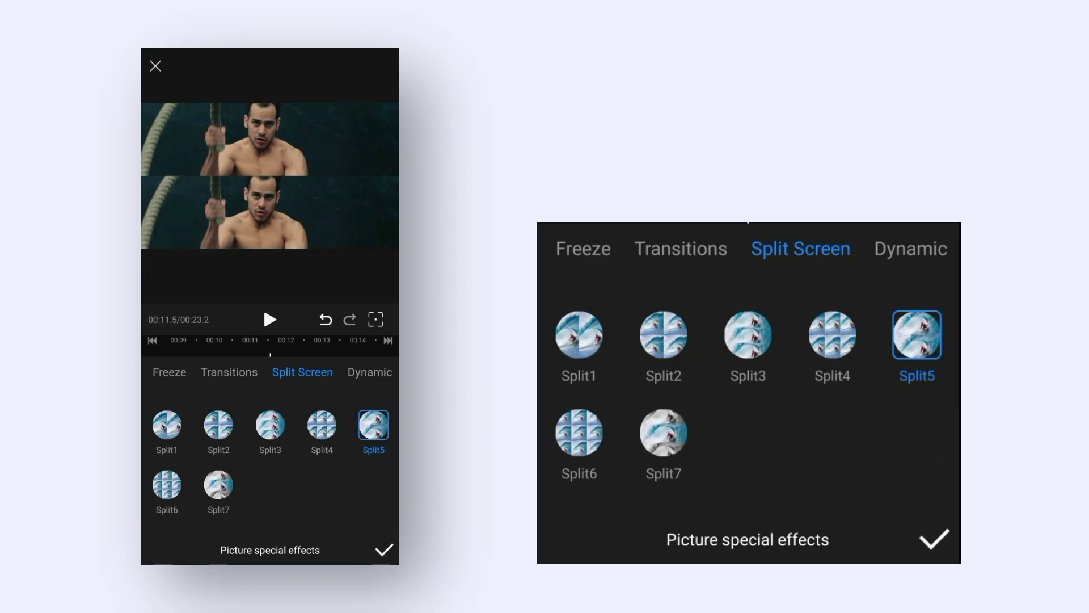
pyautogui.click(369, 372)
pyautogui.click(373, 409)
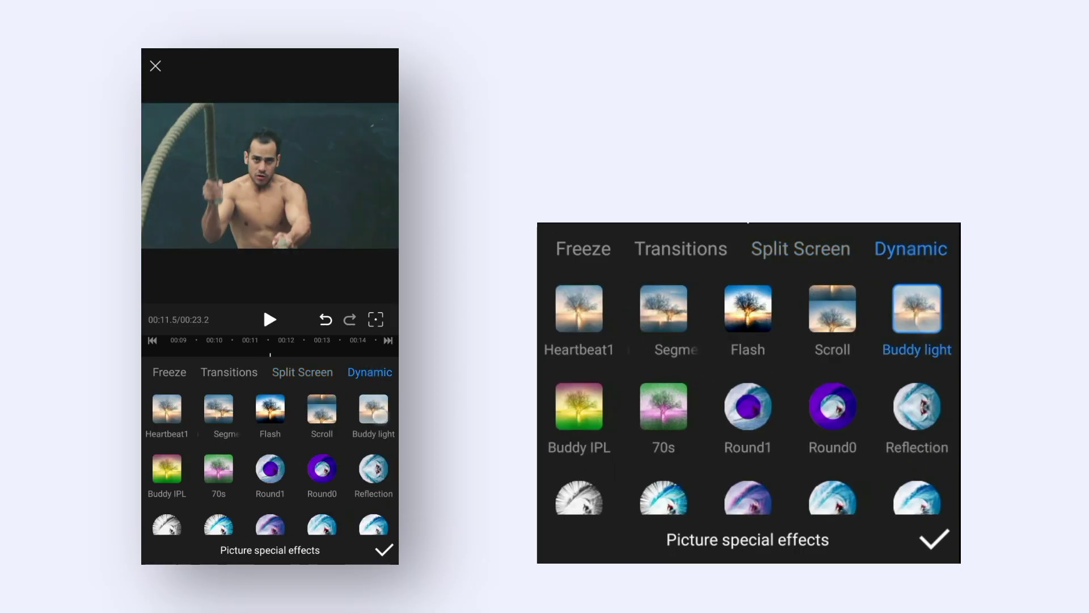
pyautogui.click(384, 549)
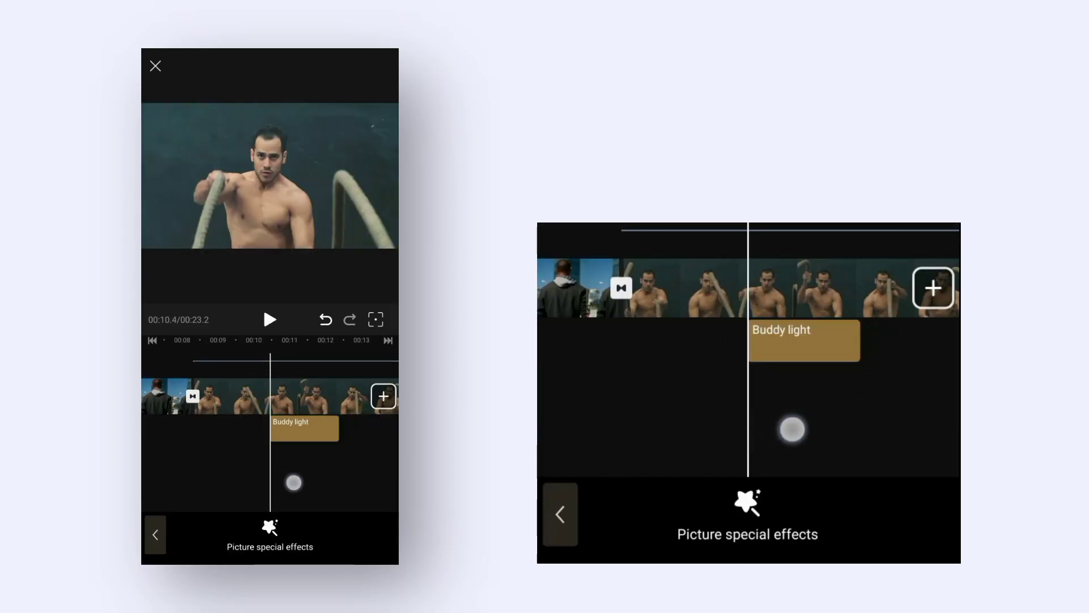
# - Replay from about 8 seconds, then reopen the Buddy light strip's effect presets
pyautogui.moveTo(233, 451); pyautogui.dragTo(331, 451)
pyautogui.click(270, 319)
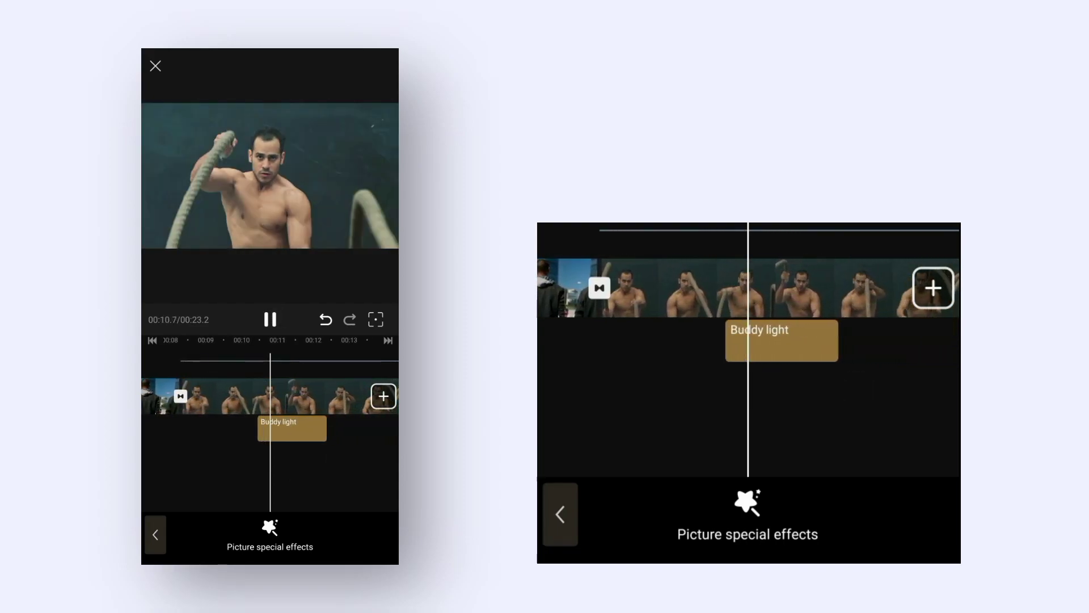
pyautogui.click(782, 341)
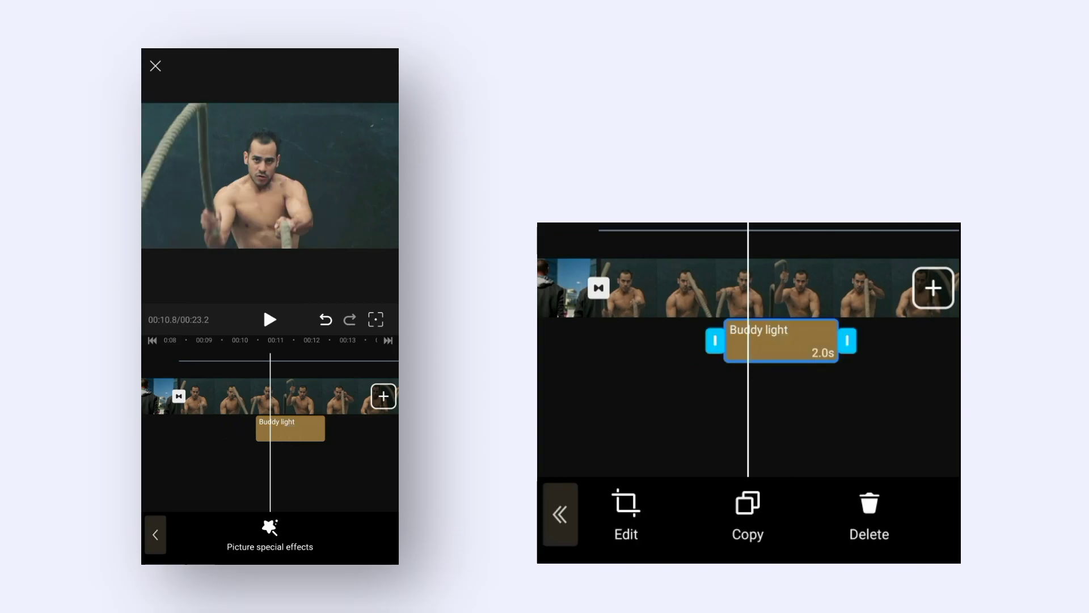
pyautogui.click(626, 511)
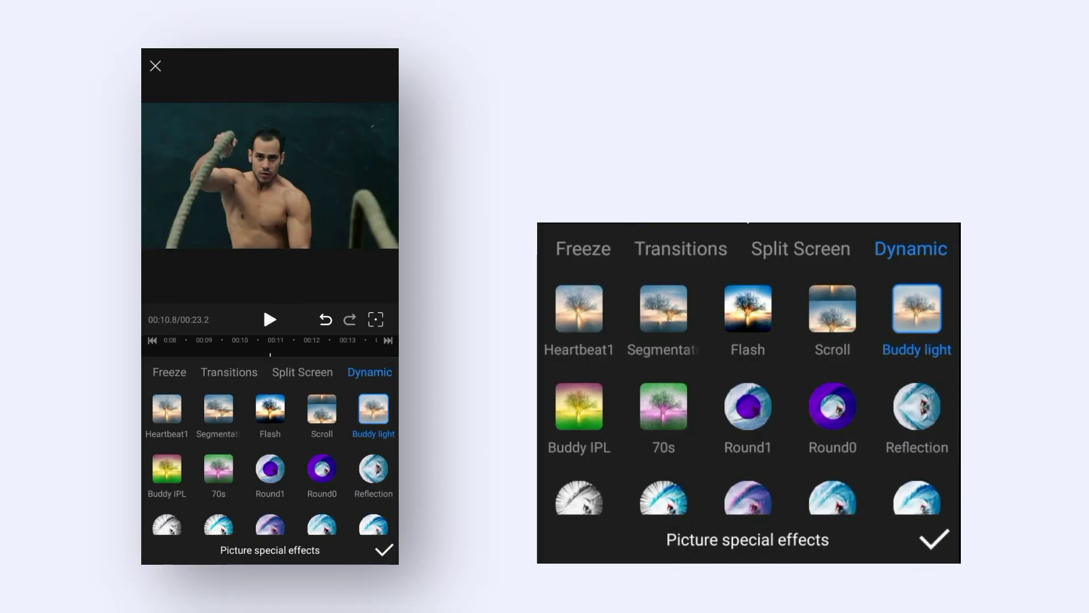
pyautogui.scroll(-3, 340, 442)
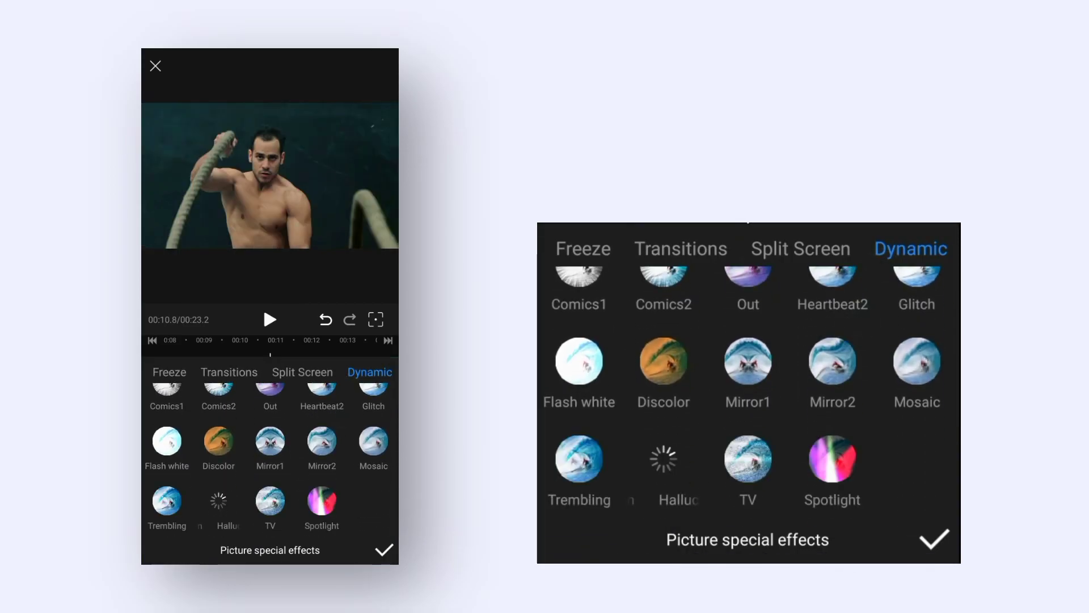
# - Preview Trembling, then confirm Hallucination as the dynamic effect
pyautogui.click(167, 500)
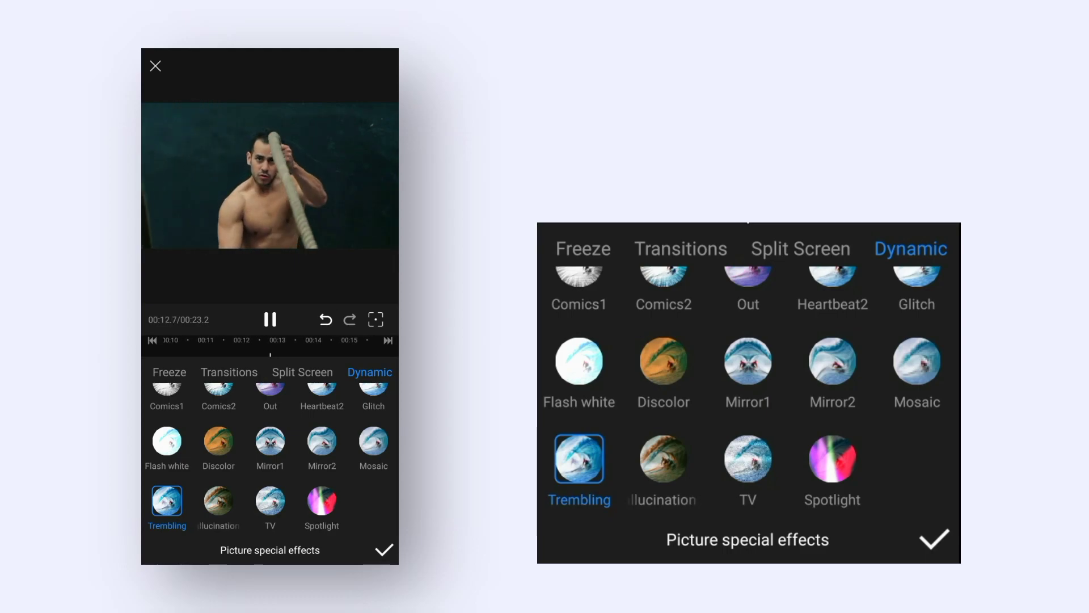
pyautogui.click(218, 500)
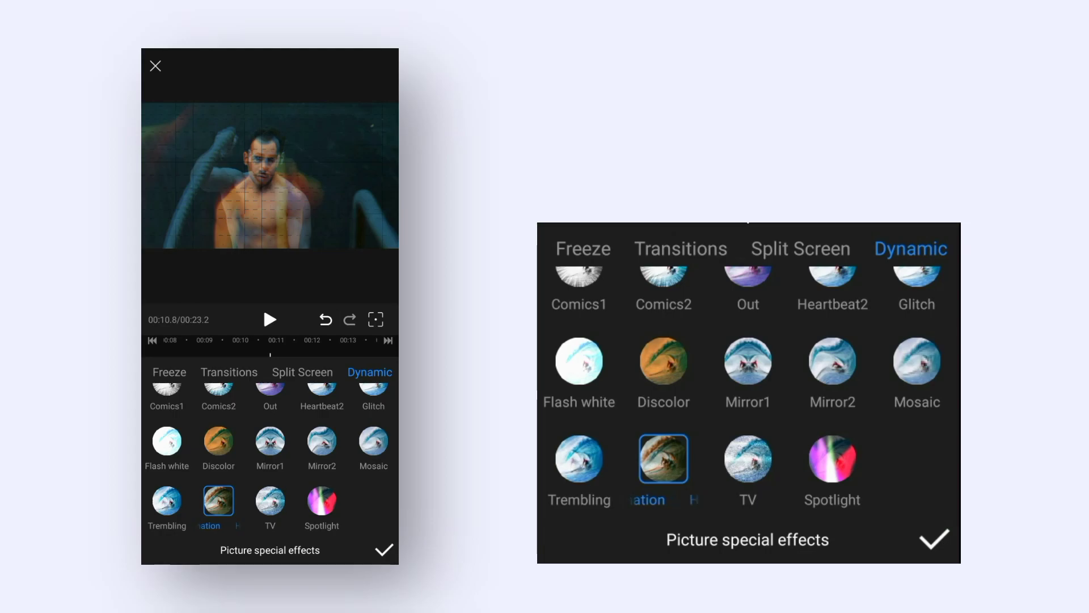
pyautogui.click(384, 550)
# - Deselect the Hallucination clip and preview the edited section
pyautogui.click(345, 473)
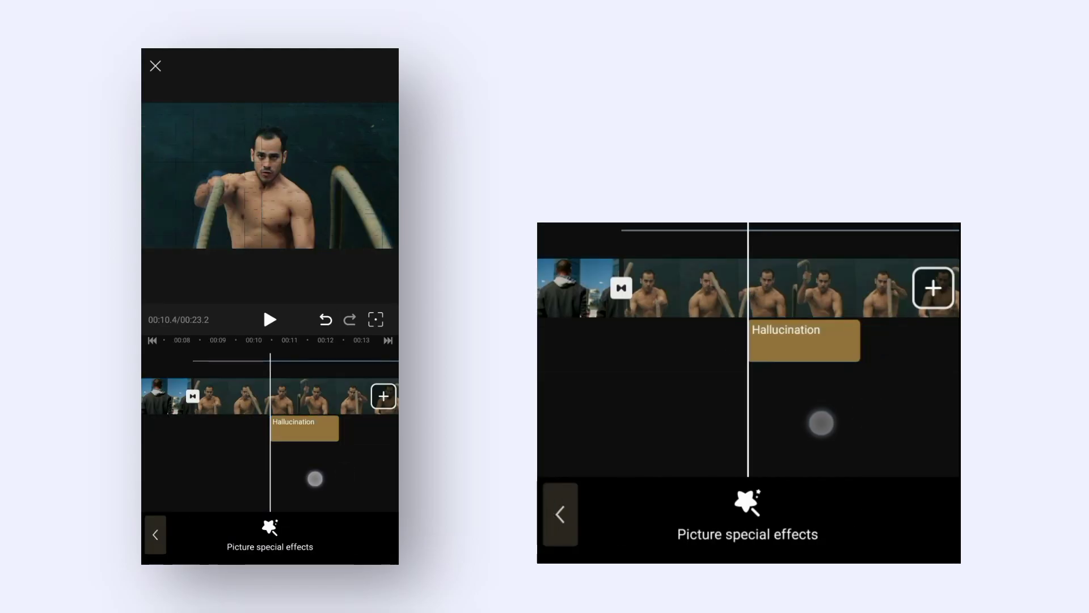
pyautogui.click(270, 318)
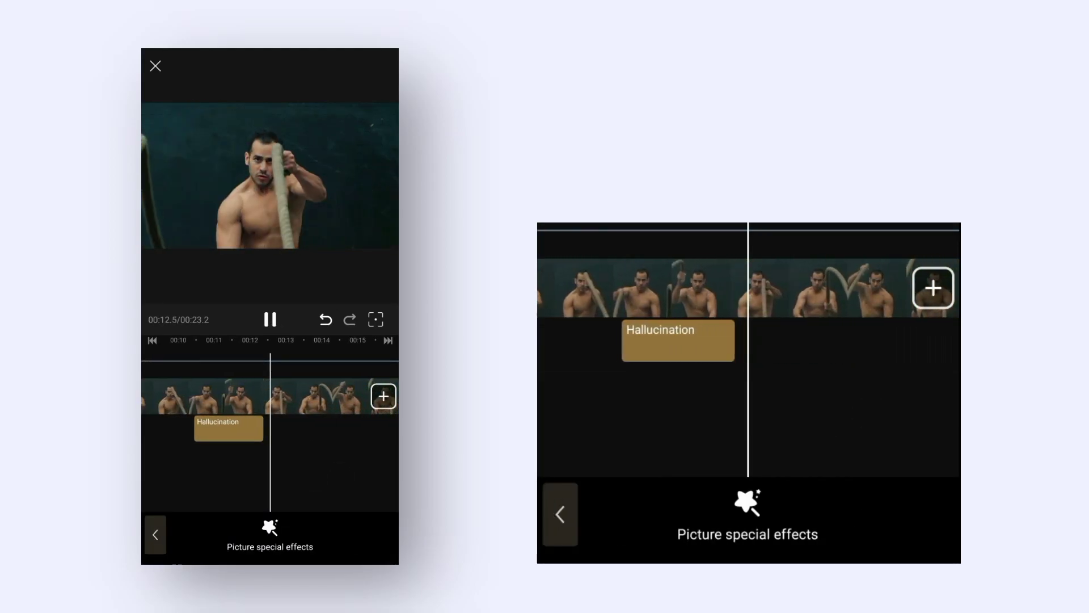
pyautogui.click(270, 319)
# - Stretch the Hallucination effect to 6.0 seconds and play it back from about 9.8 seconds
pyautogui.click(214, 428)
pyautogui.moveTo(248, 428)
pyautogui.mouseDown()
pyautogui.moveTo(297, 438)
pyautogui.moveTo(389, 426)
pyautogui.mouseUp()
pyautogui.click(323, 477)
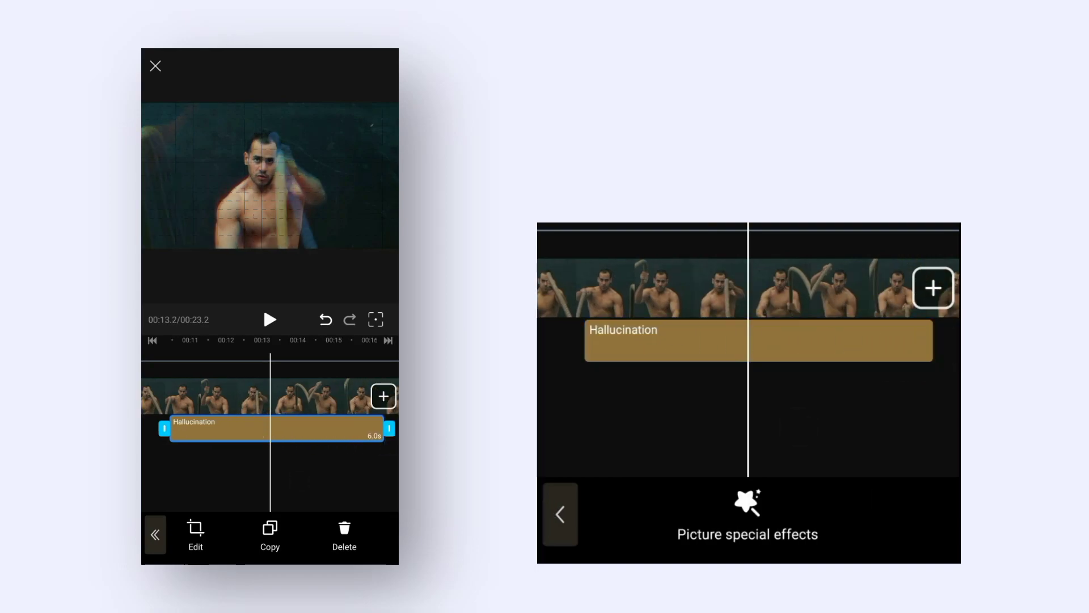
pyautogui.moveTo(255, 482); pyautogui.dragTo(357, 482)
pyautogui.click(270, 319)
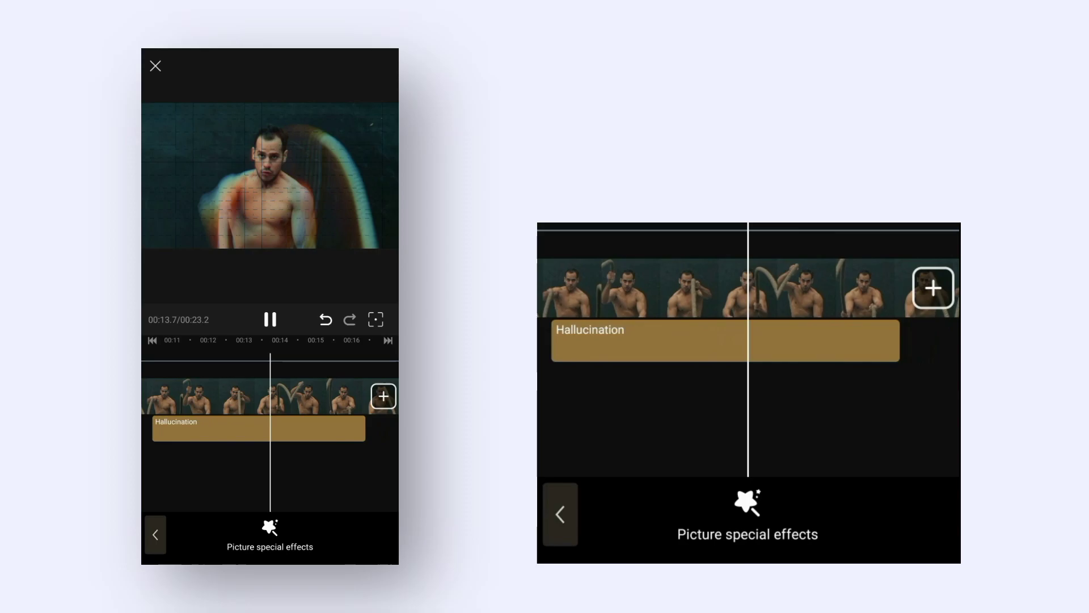
pyautogui.click(244, 428)
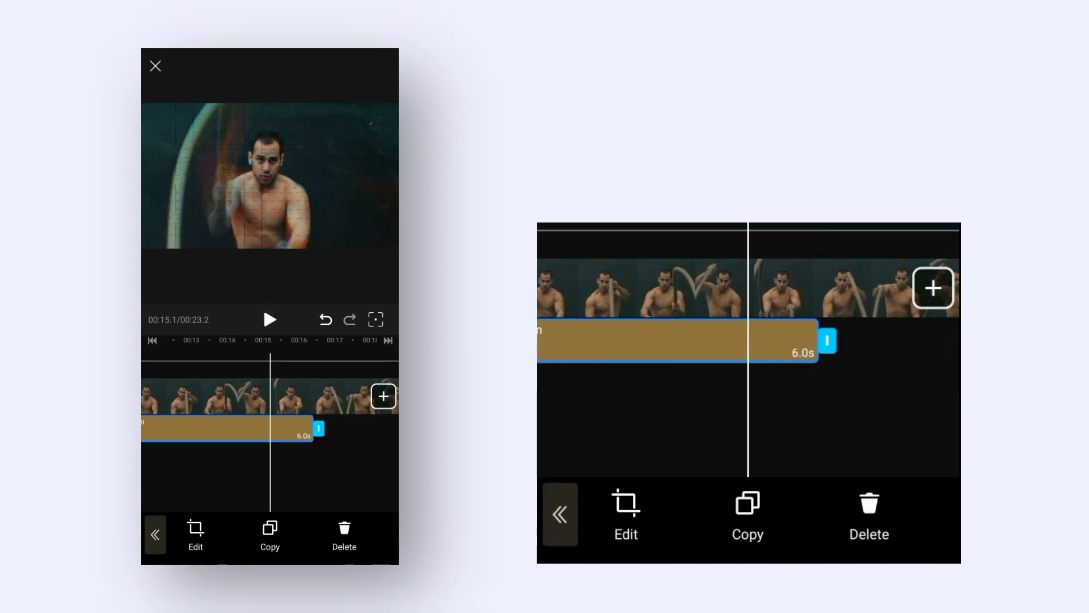
# - Replace the Hallucination effect with Spotlight and confirm it
pyautogui.click(196, 532)
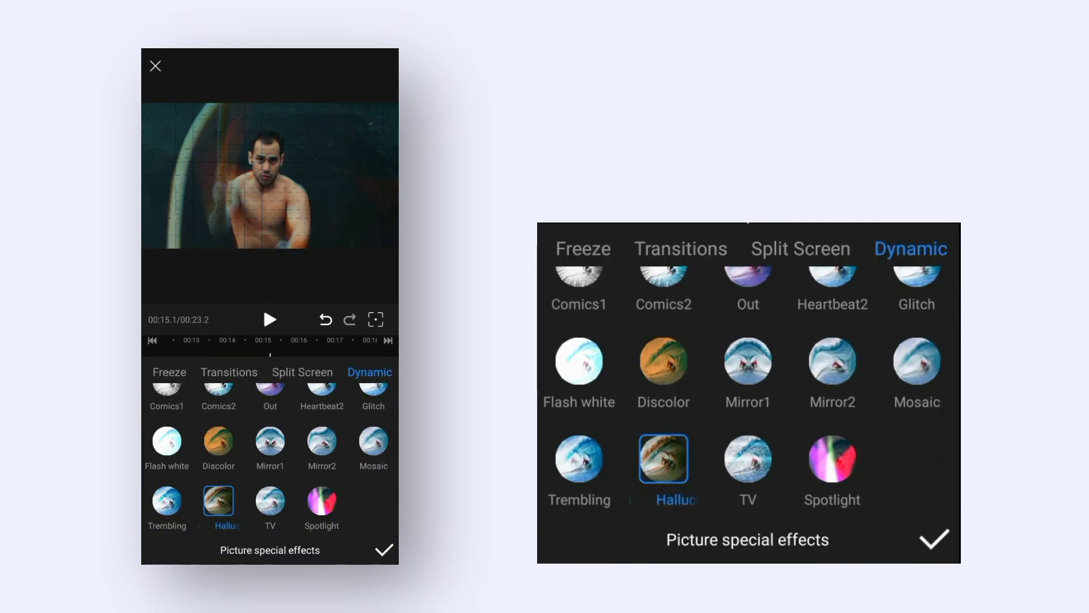
pyautogui.click(322, 500)
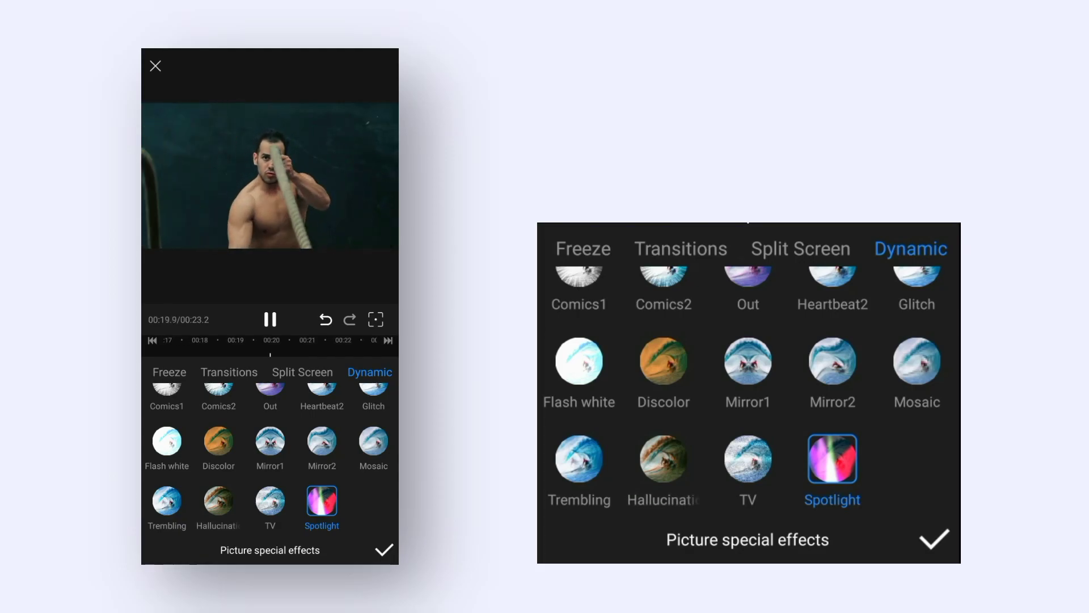
pyautogui.click(384, 550)
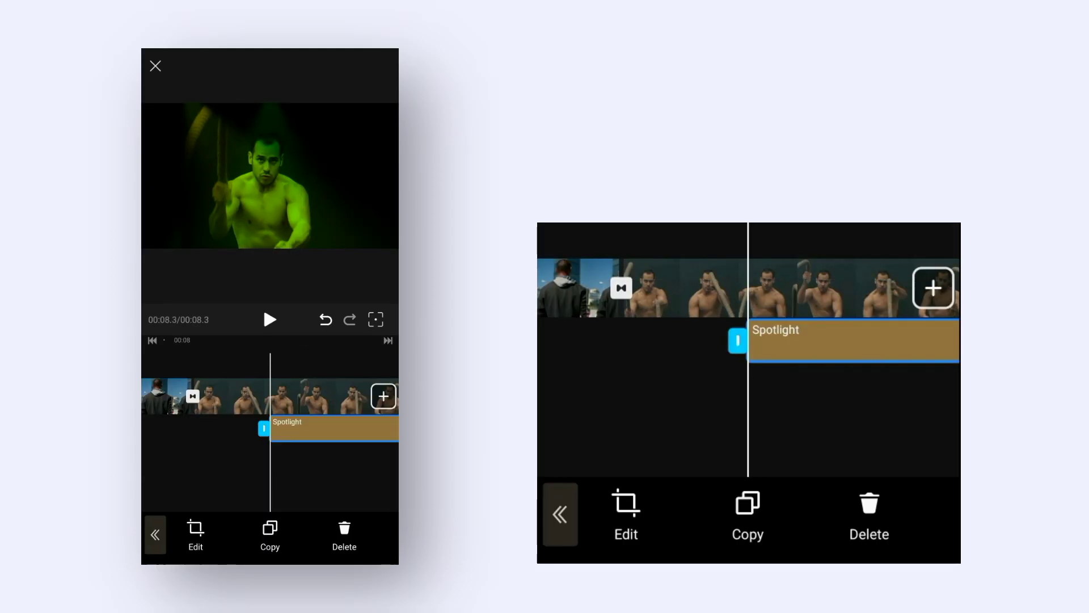
# - Play the video with Spotlight, then return to the main editing tools
pyautogui.click(270, 460)
pyautogui.click(270, 319)
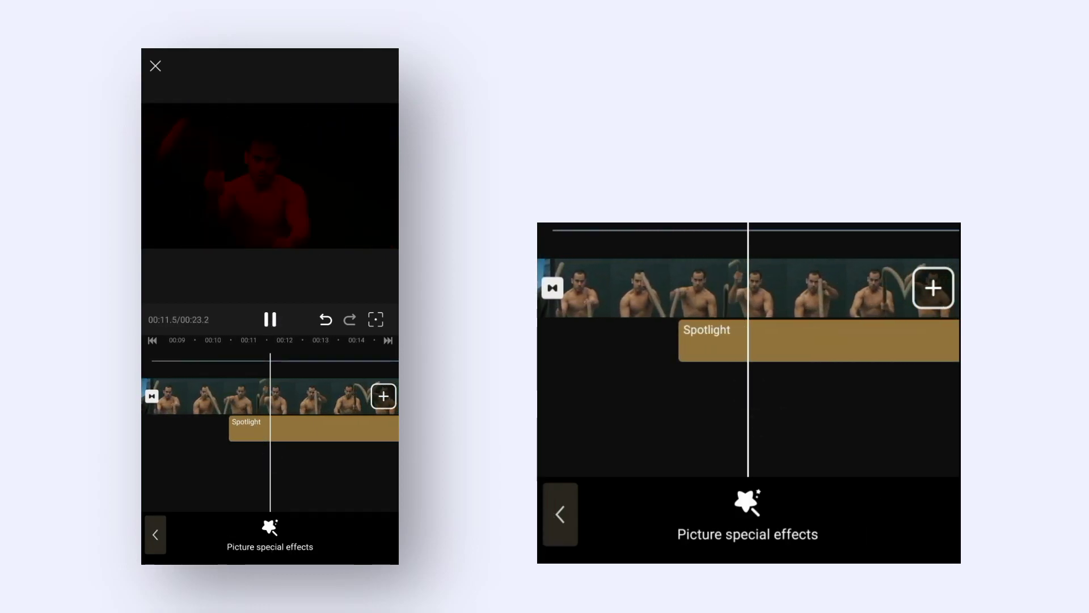
pyautogui.click(298, 480)
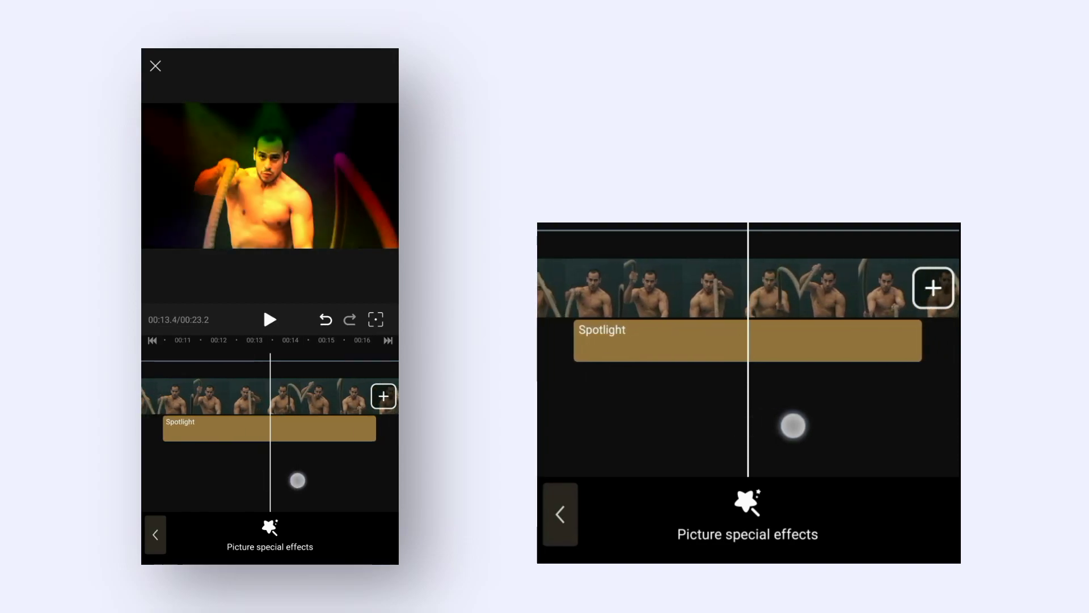
pyautogui.click(154, 534)
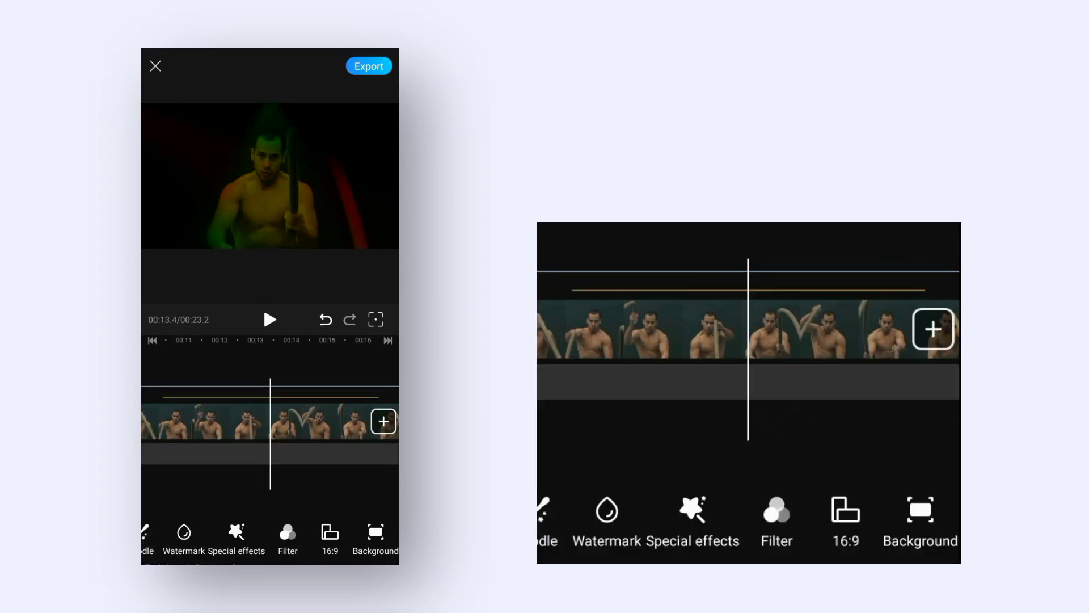
pyautogui.moveTo(298, 534); pyautogui.dragTo(238, 535)
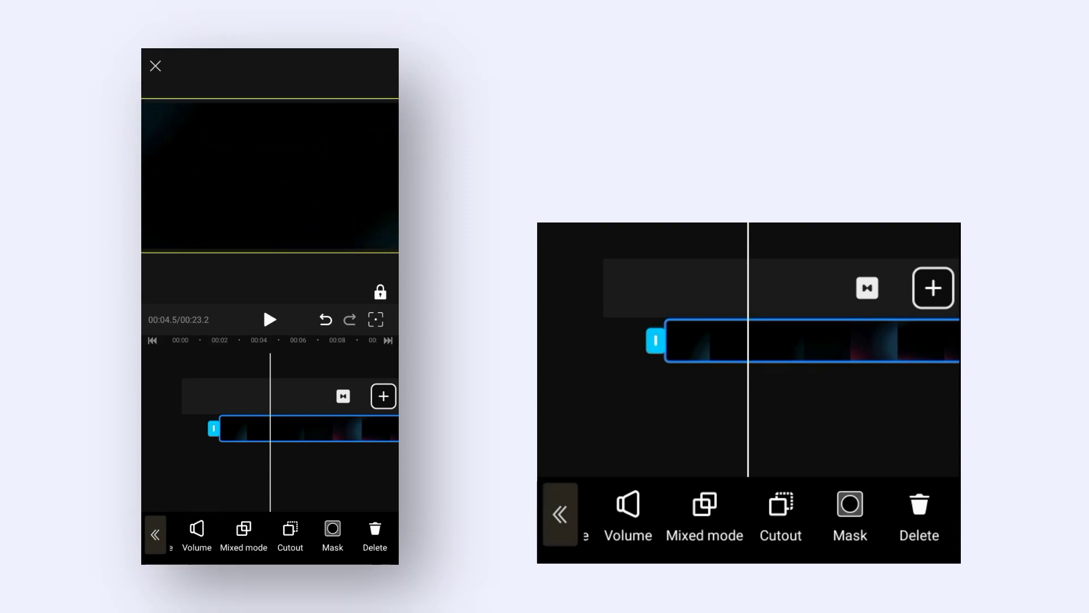
# - Scrub back and play the video to view the light-leak overlay
pyautogui.moveTo(284, 481)
pyautogui.mouseDown()
pyautogui.moveTo(267, 482)
pyautogui.moveTo(333, 485)
pyautogui.mouseUp()
pyautogui.click(270, 319)
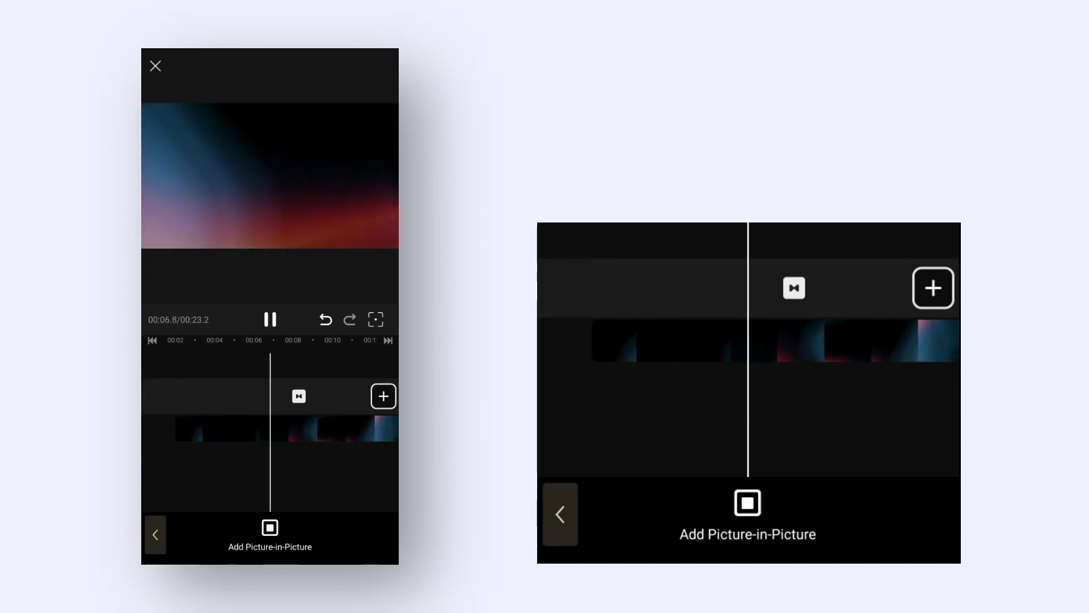
# - Pause near 7.5 seconds and bring up blend options for the light-leak overlay
pyautogui.click(270, 319)
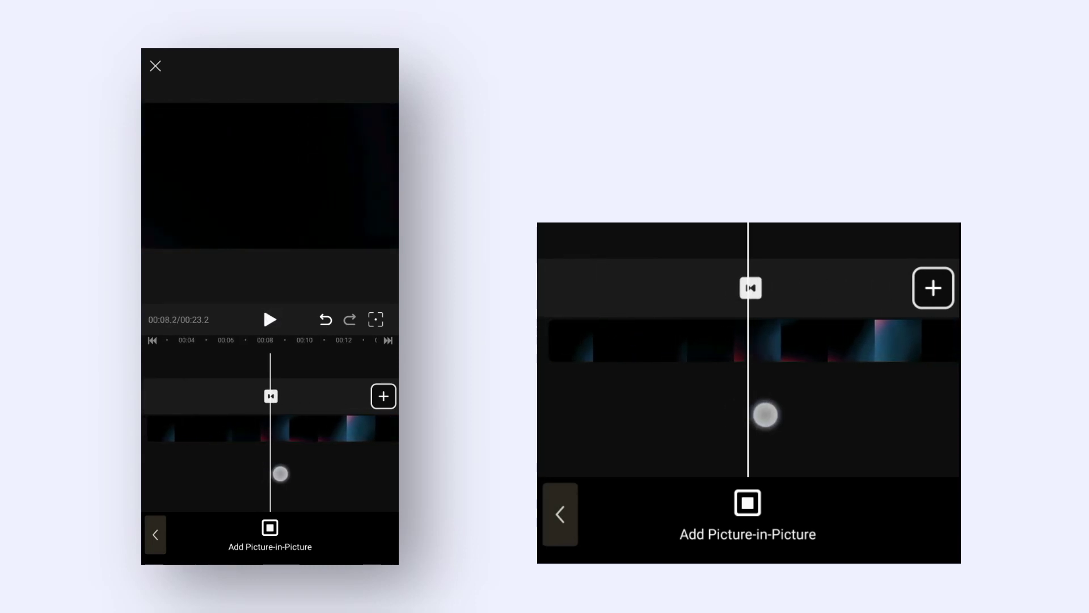
pyautogui.moveTo(280, 471); pyautogui.dragTo(296, 471)
pyautogui.click(280, 428)
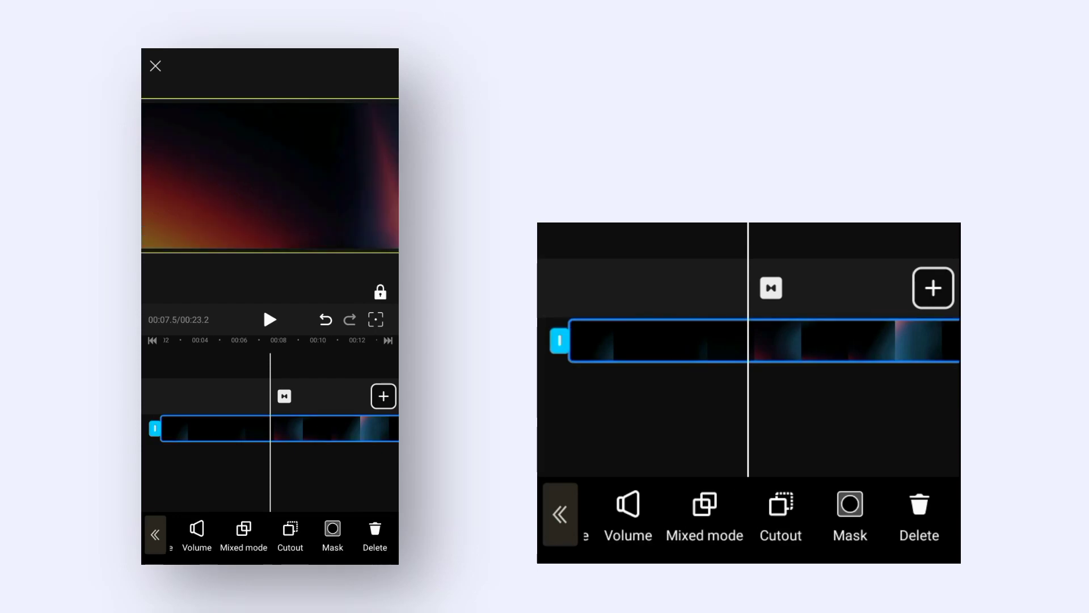
pyautogui.moveTo(255, 534); pyautogui.dragTo(344, 530)
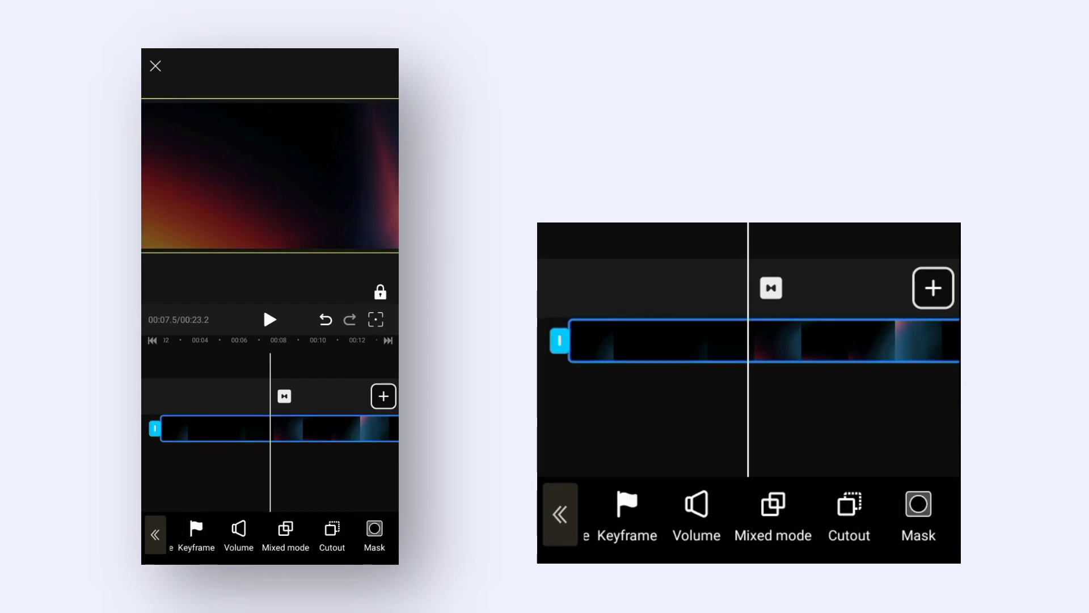
pyautogui.click(286, 532)
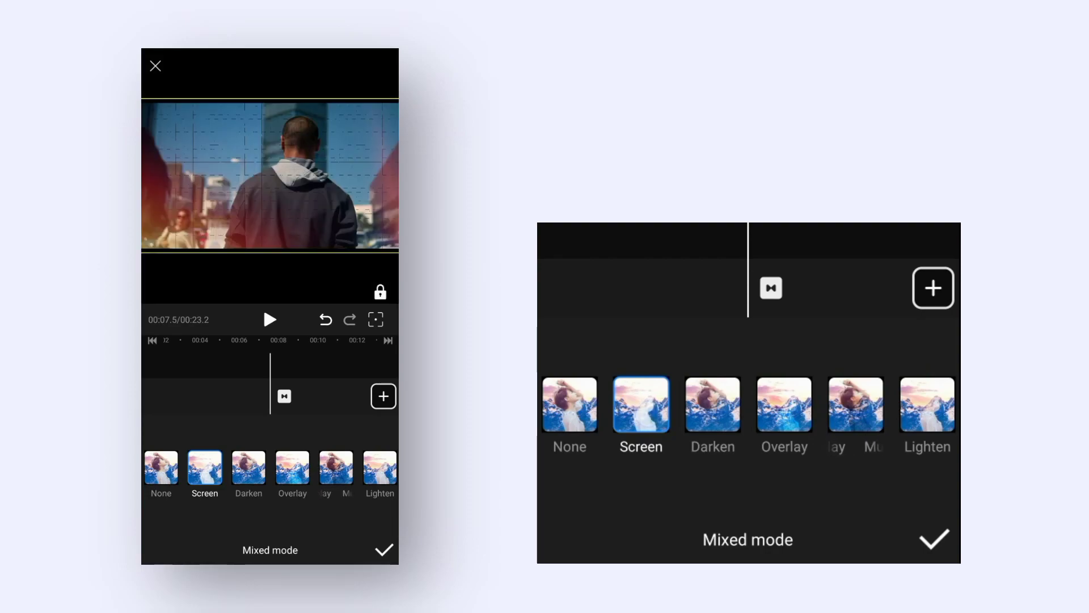
# - Compare Darken, Overlay and Lighten, then apply Screen blending to the overlay
pyautogui.click(253, 478)
pyautogui.click(322, 472)
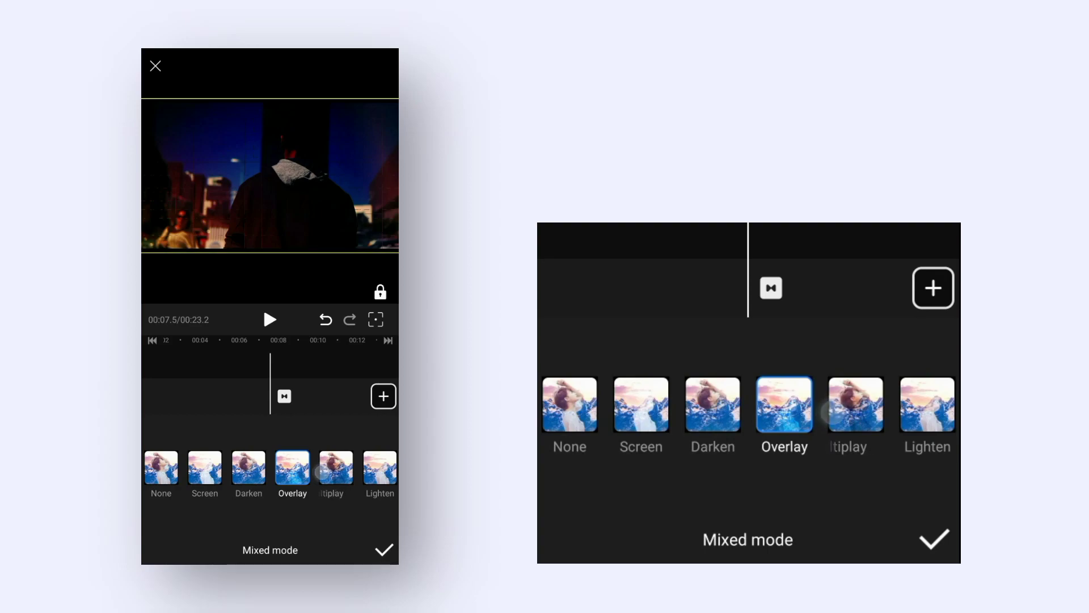
pyautogui.click(380, 469)
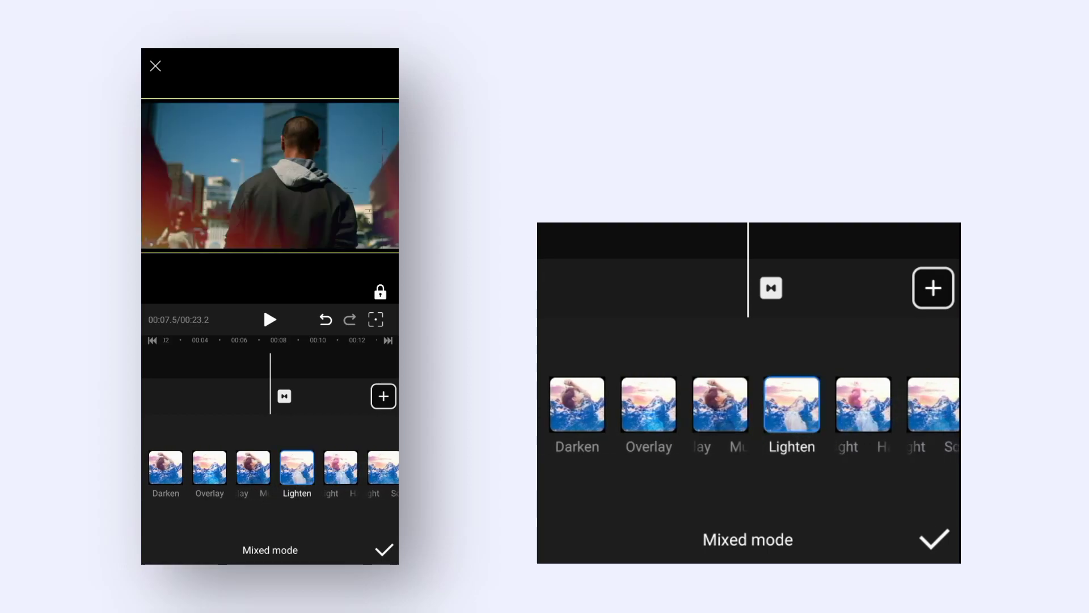
pyautogui.moveTo(204, 469)
pyautogui.mouseDown()
pyautogui.moveTo(357, 468)
pyautogui.moveTo(204, 468)
pyautogui.moveTo(353, 488)
pyautogui.mouseUp()
pyautogui.click(292, 468)
pyautogui.click(204, 467)
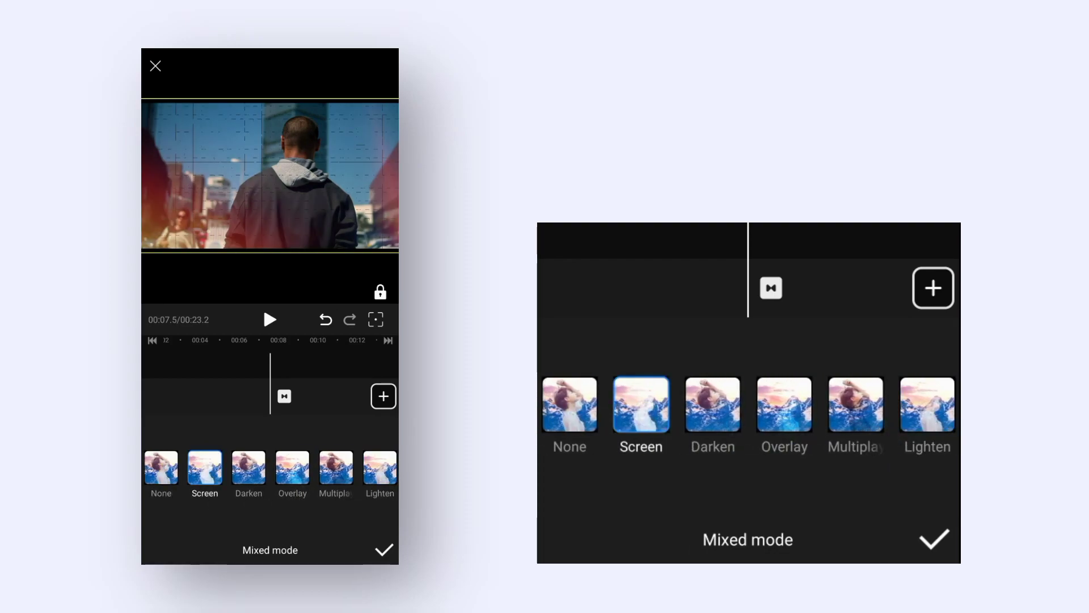
pyautogui.click(384, 549)
# - Preview the Screen-blended overlay and leave the picture-in-picture tools
pyautogui.moveTo(289, 481); pyautogui.dragTo(344, 490)
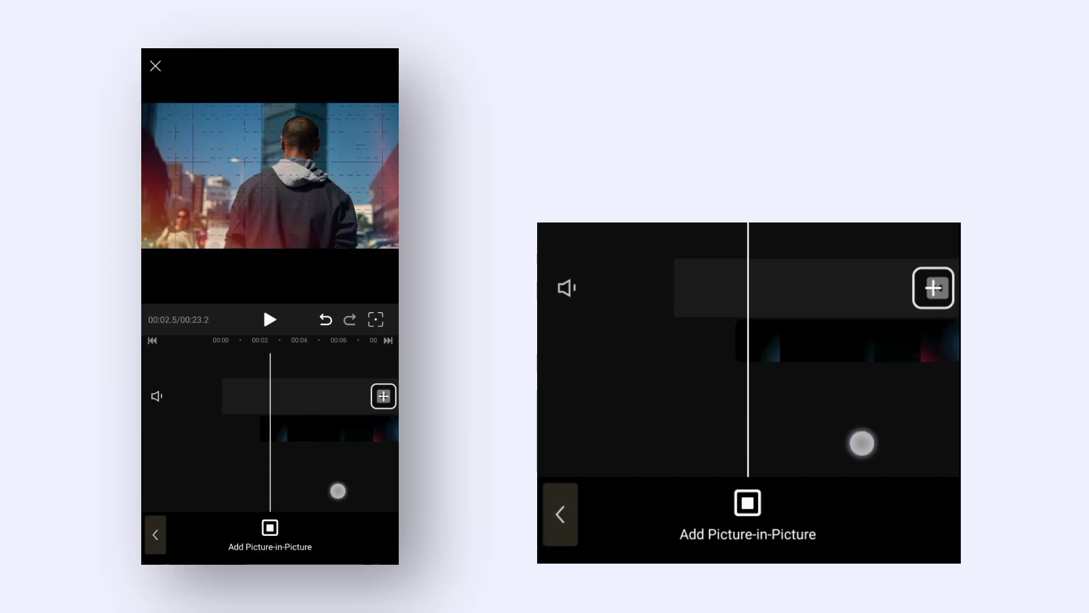
pyautogui.click(270, 319)
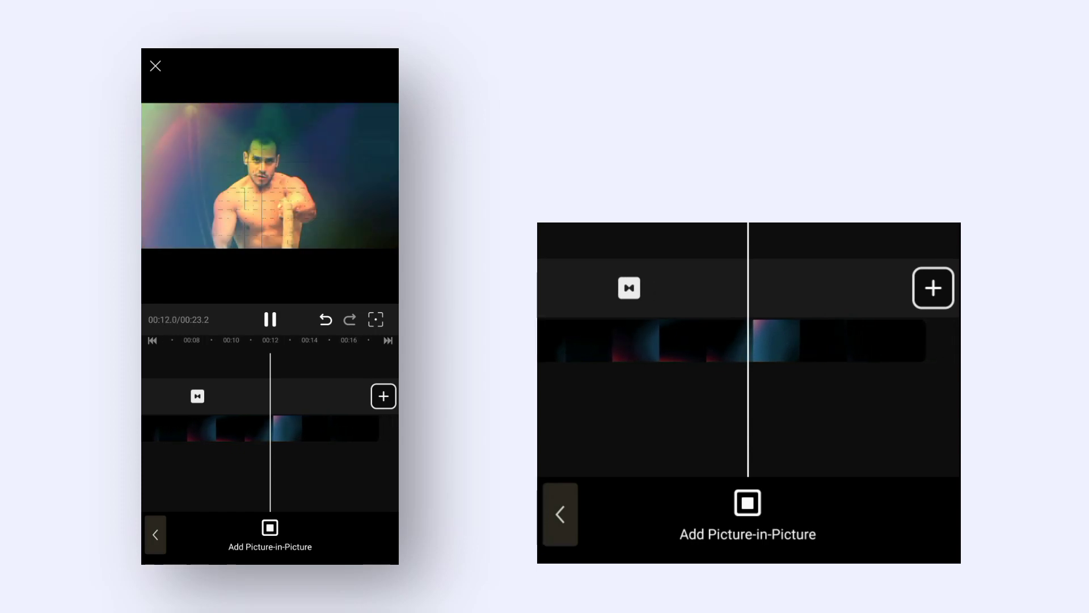
pyautogui.click(269, 318)
pyautogui.moveTo(306, 459); pyautogui.dragTo(396, 460)
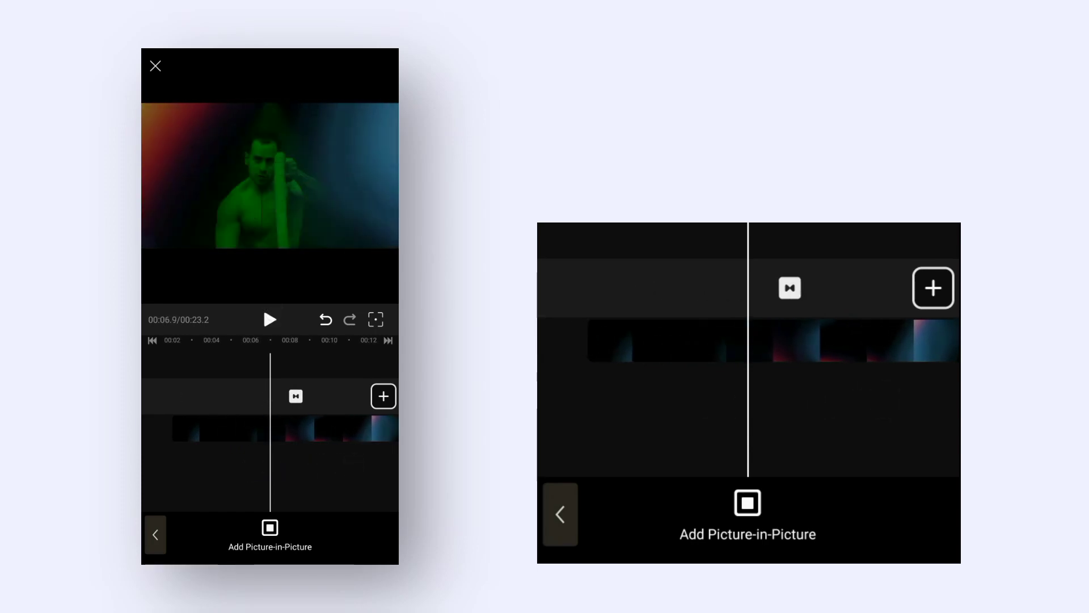
pyautogui.click(155, 534)
pyautogui.moveTo(297, 539); pyautogui.dragTo(217, 540)
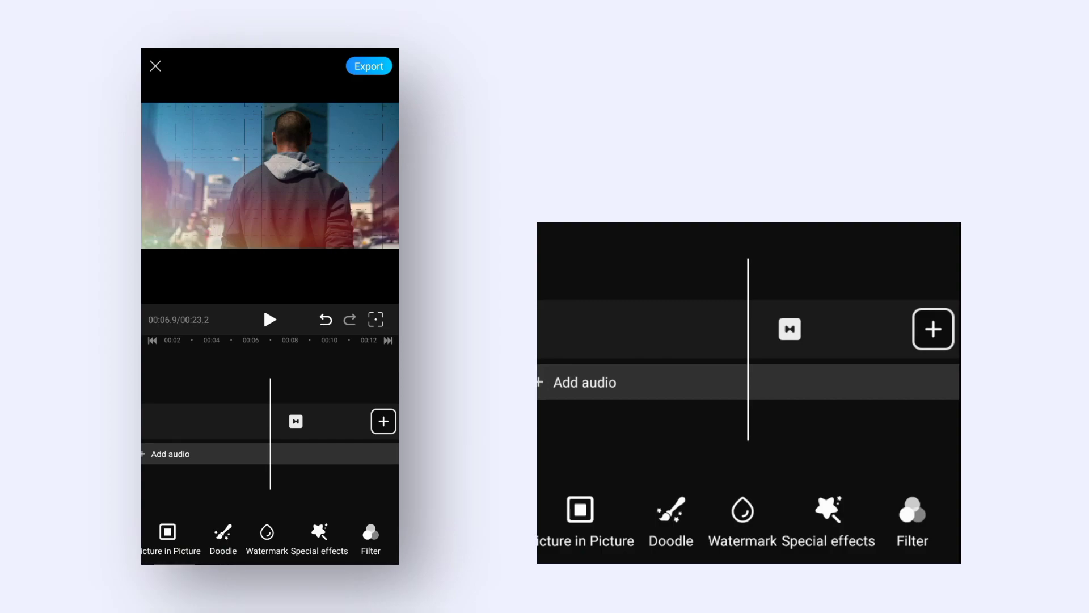
pyautogui.moveTo(375, 545); pyautogui.dragTo(244, 552)
pyautogui.moveTo(384, 475)
pyautogui.mouseDown()
pyautogui.moveTo(367, 473)
pyautogui.moveTo(396, 476)
pyautogui.mouseUp()
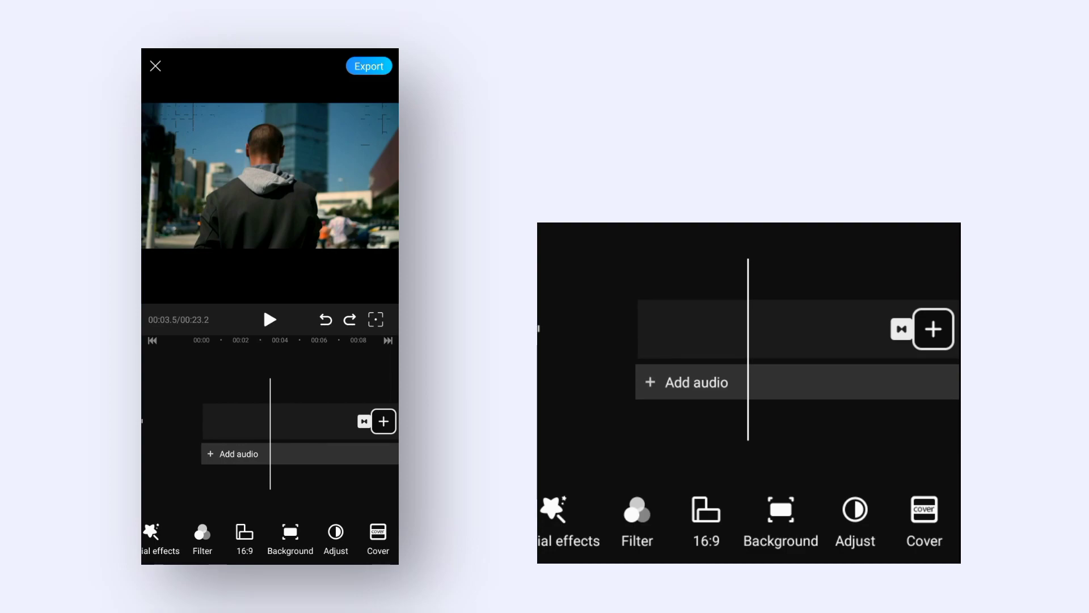
# - Apply a Canvas blur background behind the video
pyautogui.click(291, 538)
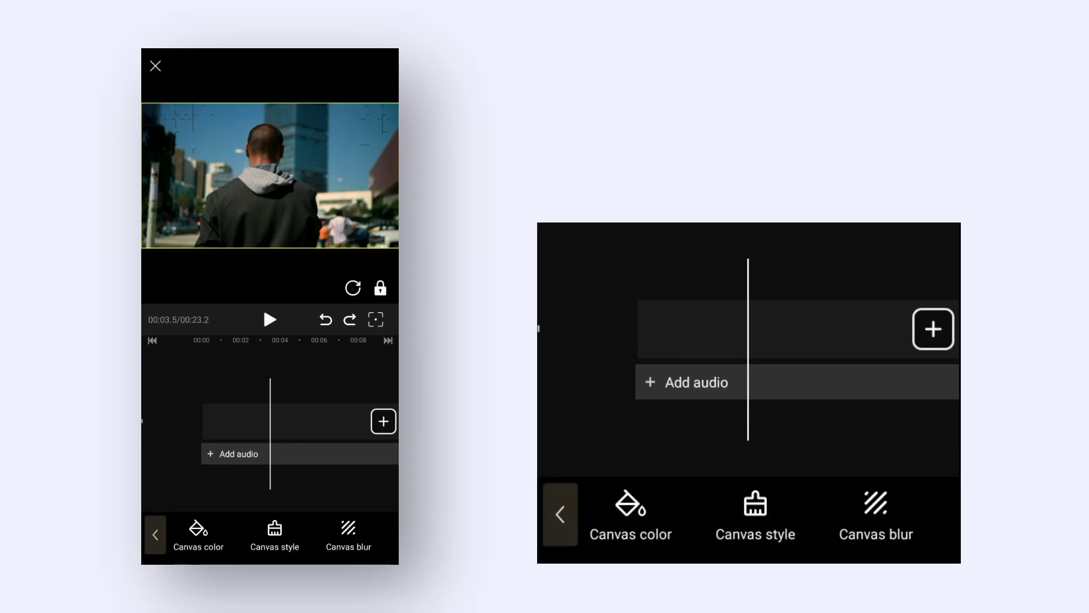
pyautogui.click(348, 531)
pyautogui.click(265, 504)
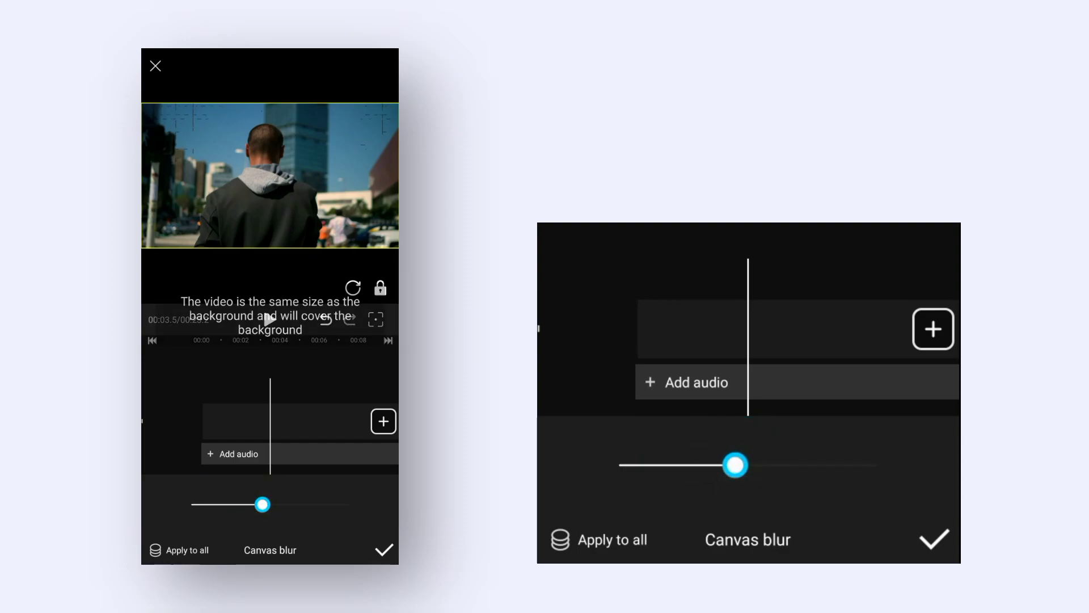
pyautogui.click(384, 549)
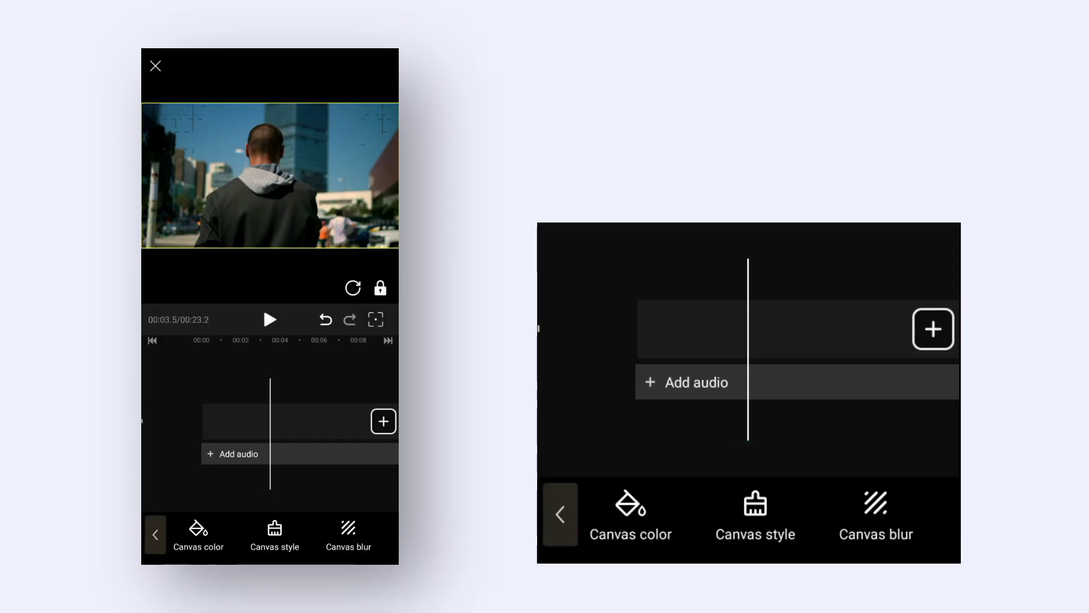
pyautogui.click(154, 534)
pyautogui.moveTo(316, 494); pyautogui.dragTo(268, 494)
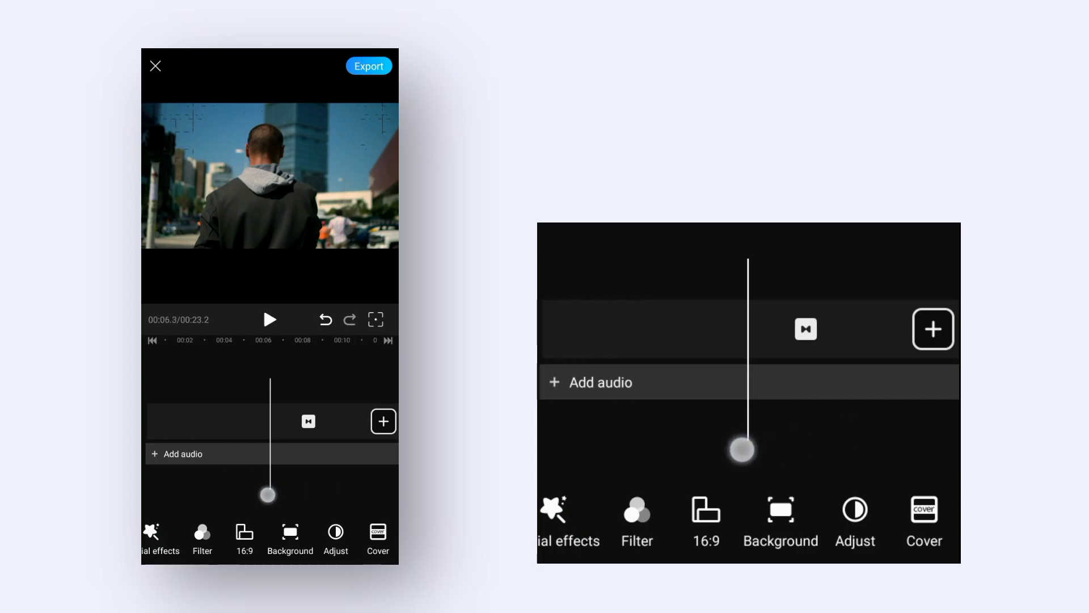
# - Play the video back to check the blurred background
pyautogui.click(261, 417)
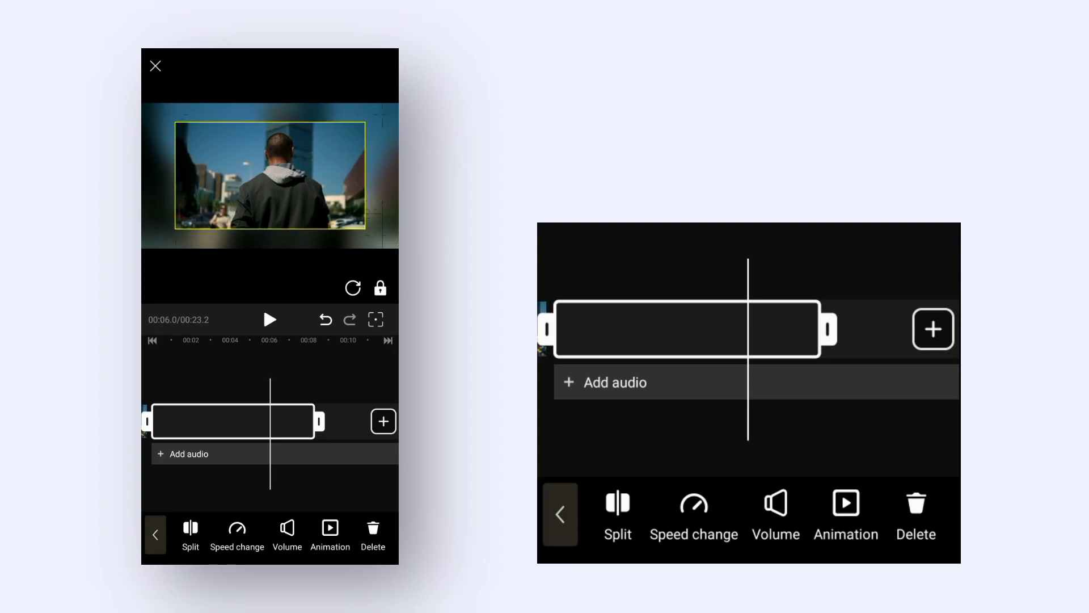
pyautogui.click(252, 383)
pyautogui.moveTo(290, 482)
pyautogui.mouseDown()
pyautogui.moveTo(225, 482)
pyautogui.moveTo(269, 332)
pyautogui.mouseUp()
pyautogui.click(269, 324)
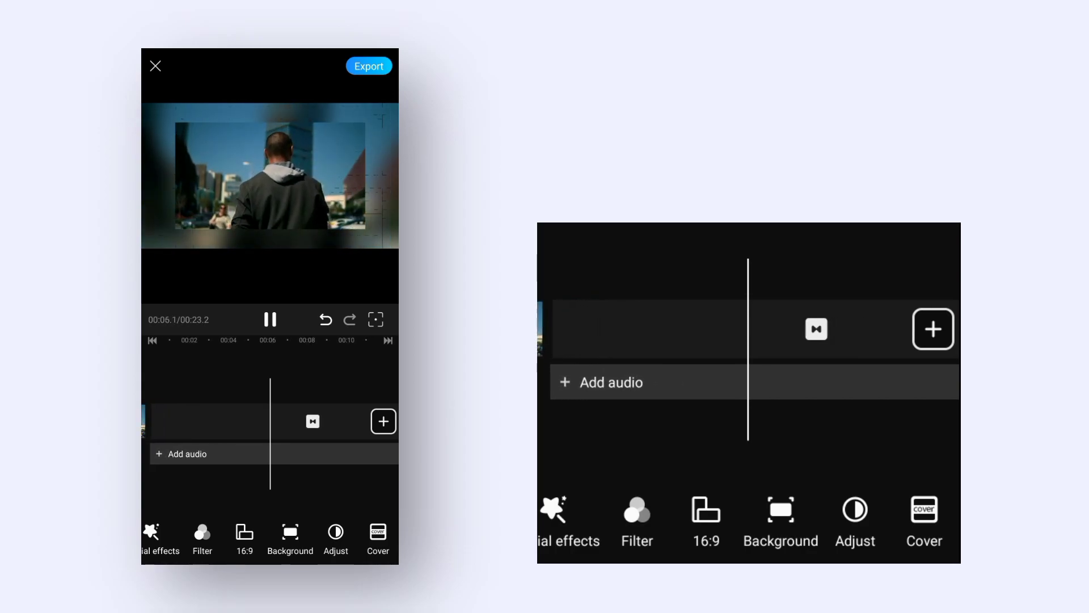
pyautogui.moveTo(256, 420); pyautogui.dragTo(341, 421)
pyautogui.moveTo(292, 534); pyautogui.dragTo(357, 535)
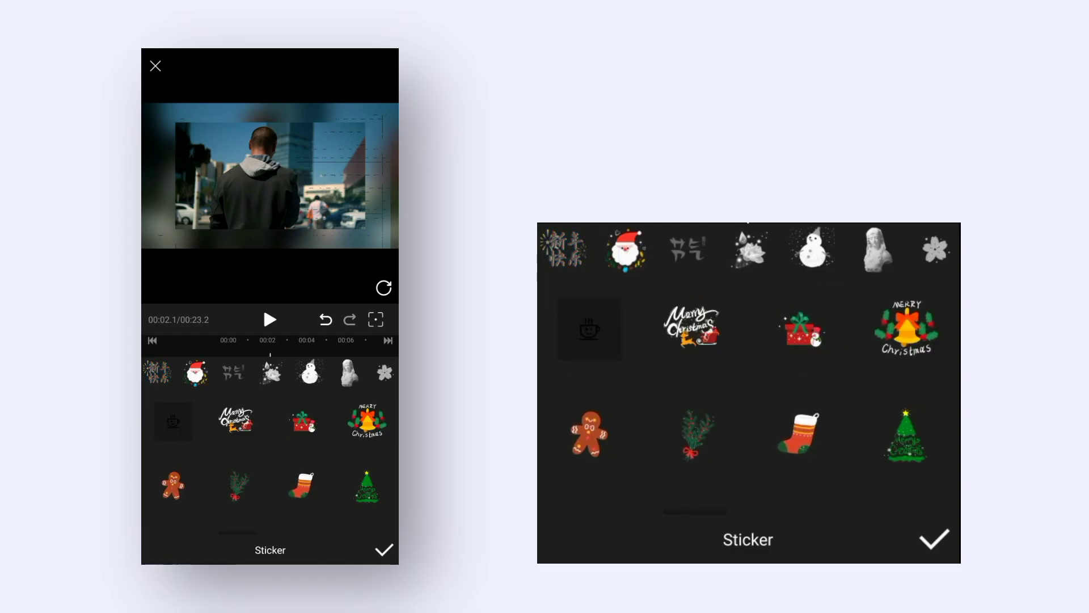
pyautogui.click(383, 550)
pyautogui.click(155, 534)
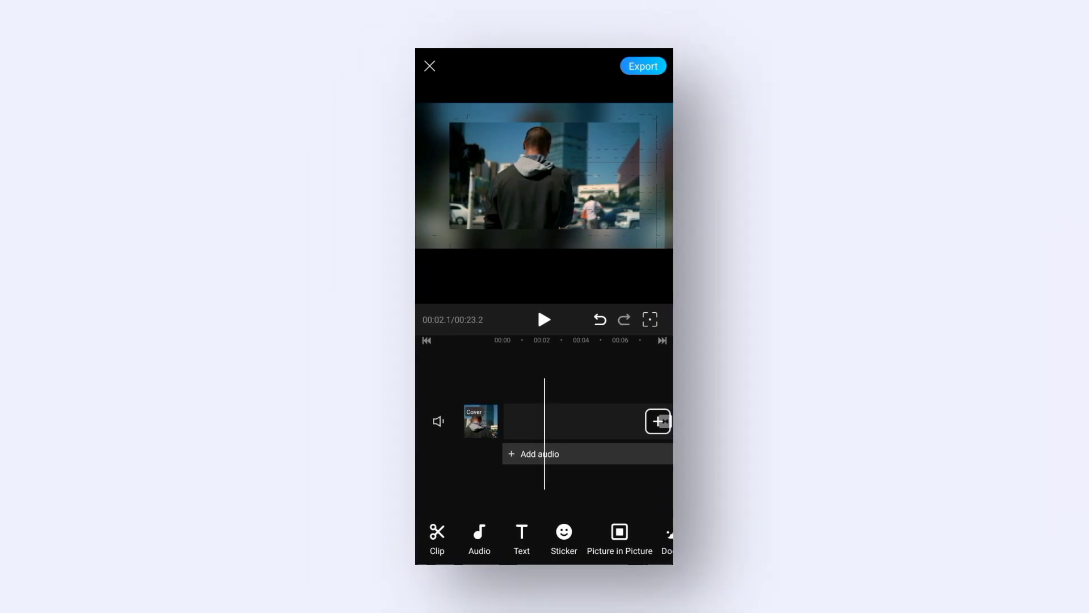
pyautogui.click(479, 538)
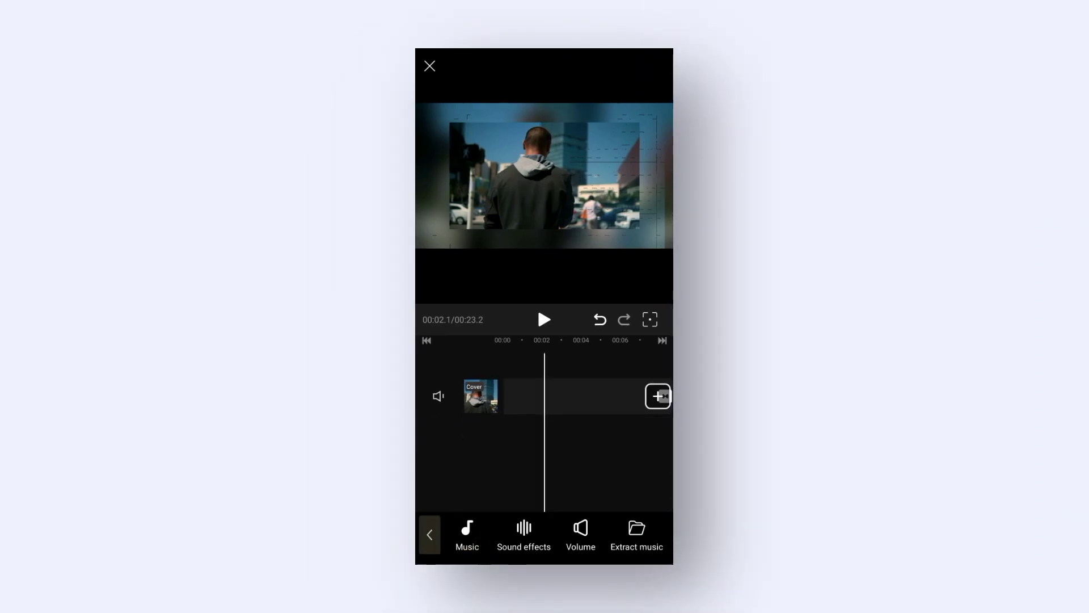
pyautogui.click(524, 537)
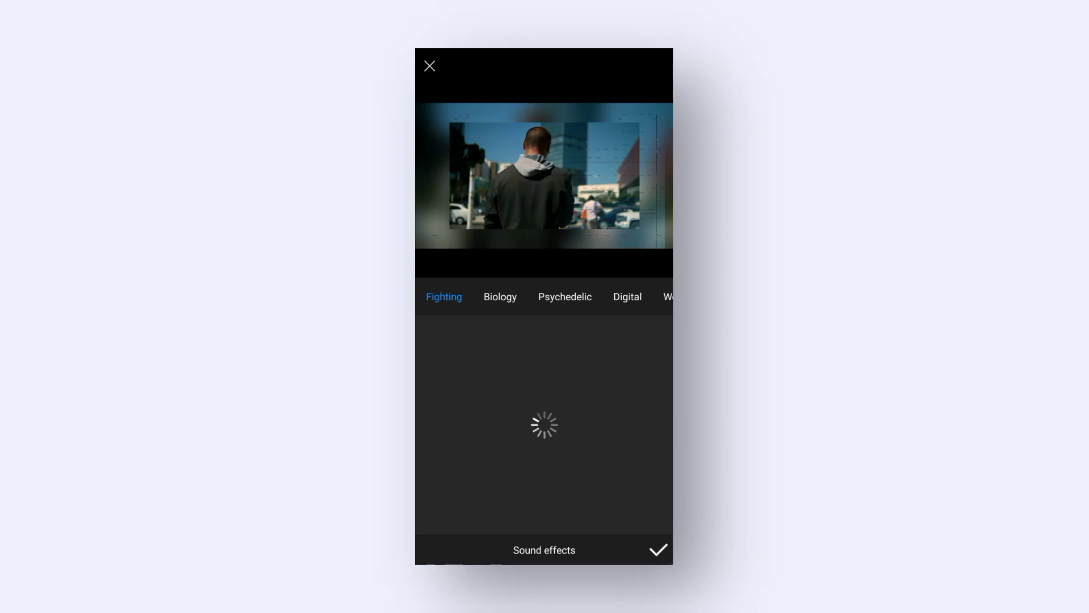
pyautogui.click(505, 291)
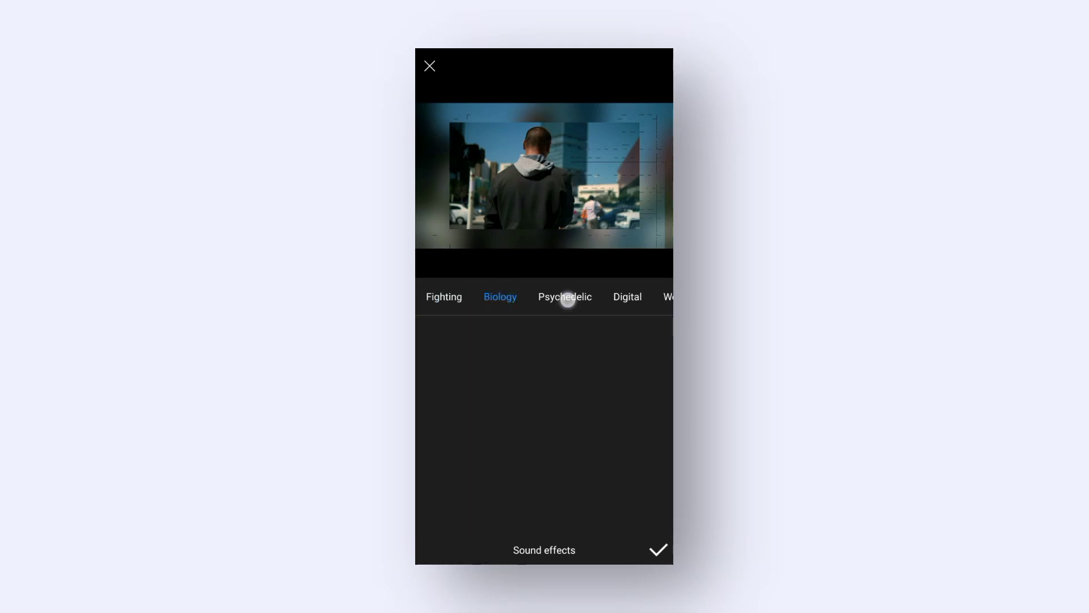
pyautogui.click(567, 298)
pyautogui.moveTo(595, 297); pyautogui.dragTo(443, 296)
pyautogui.click(637, 297)
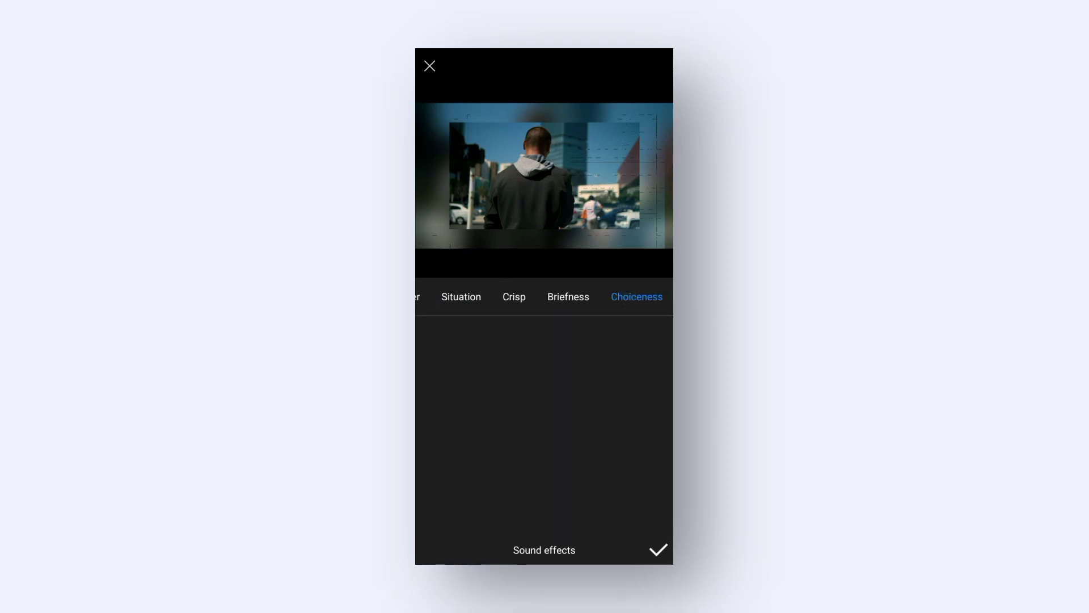
pyautogui.moveTo(532, 297); pyautogui.dragTo(596, 299)
pyautogui.click(504, 299)
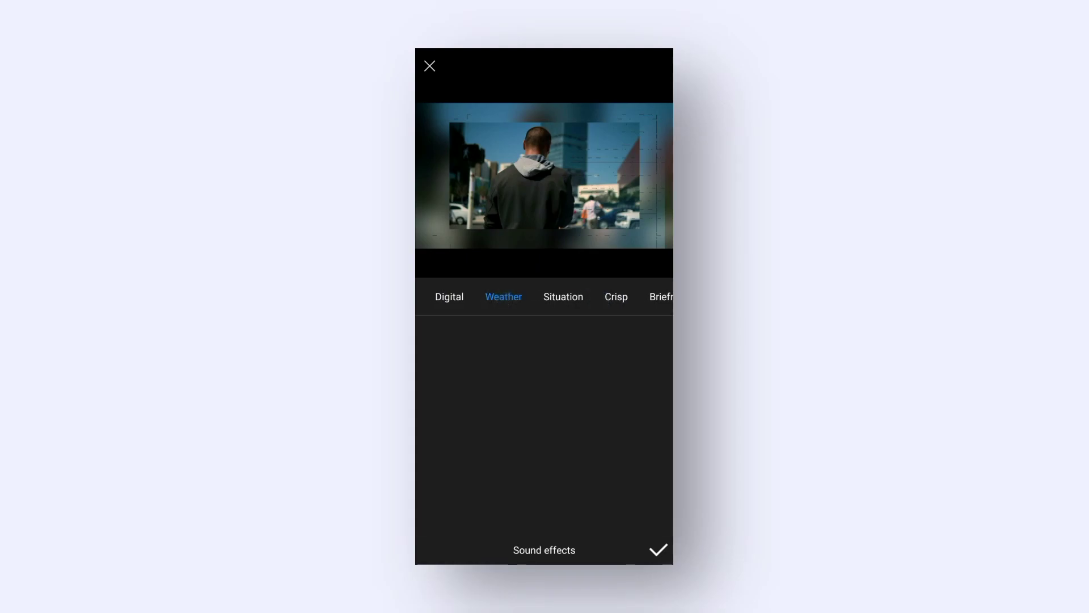
pyautogui.click(443, 298)
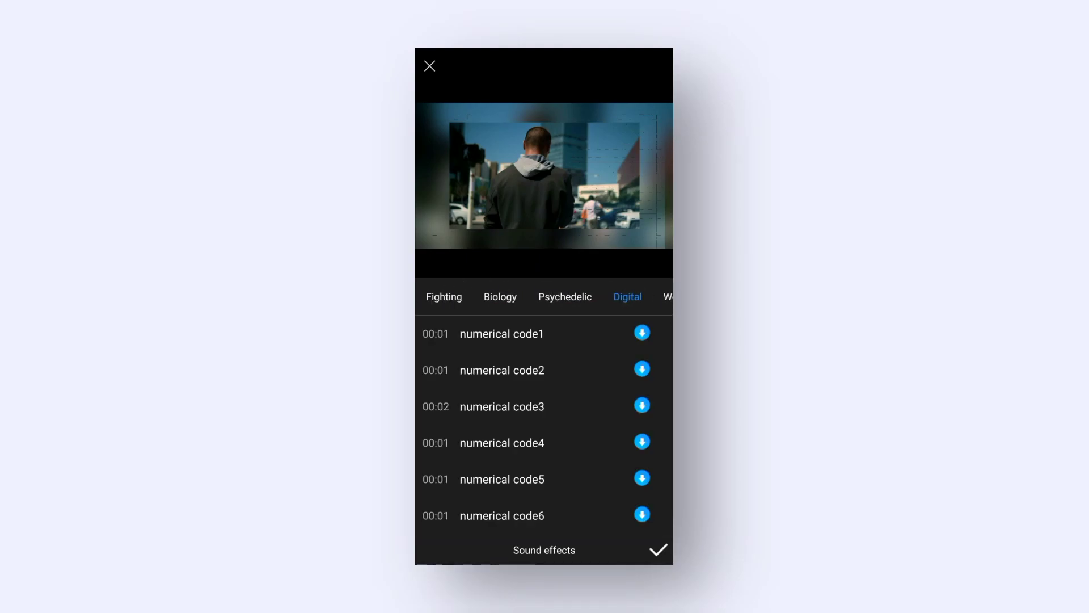
pyautogui.click(432, 67)
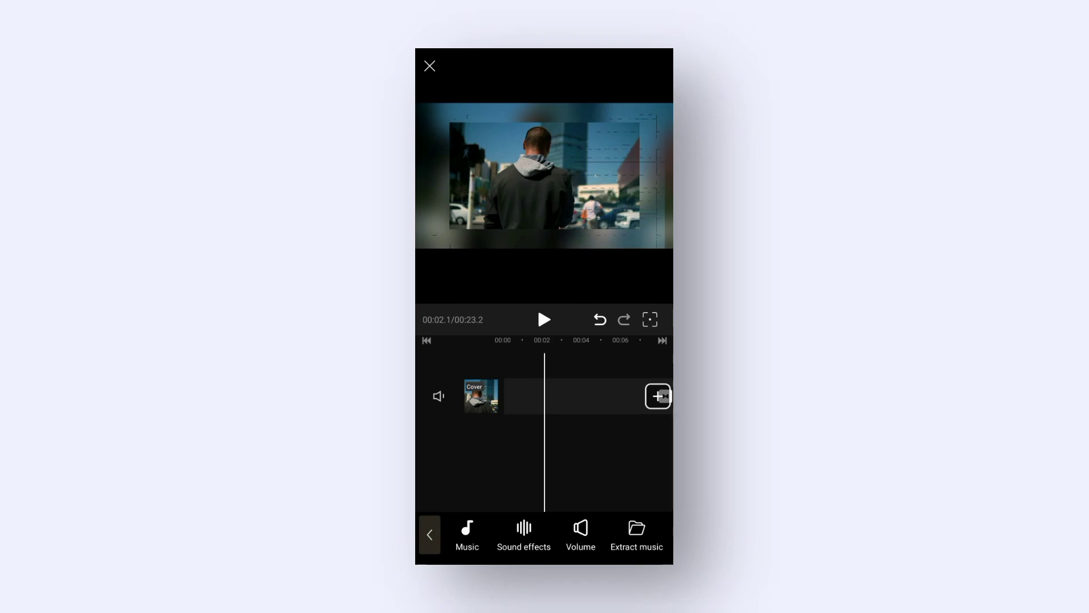
pyautogui.click(591, 485)
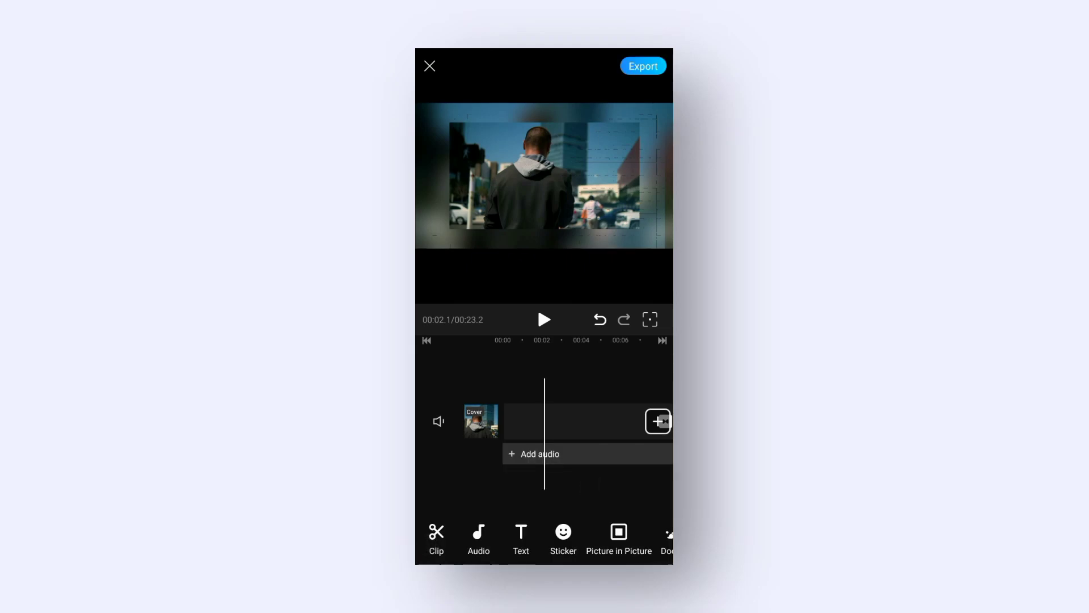
pyautogui.moveTo(592, 540); pyautogui.dragTo(443, 540)
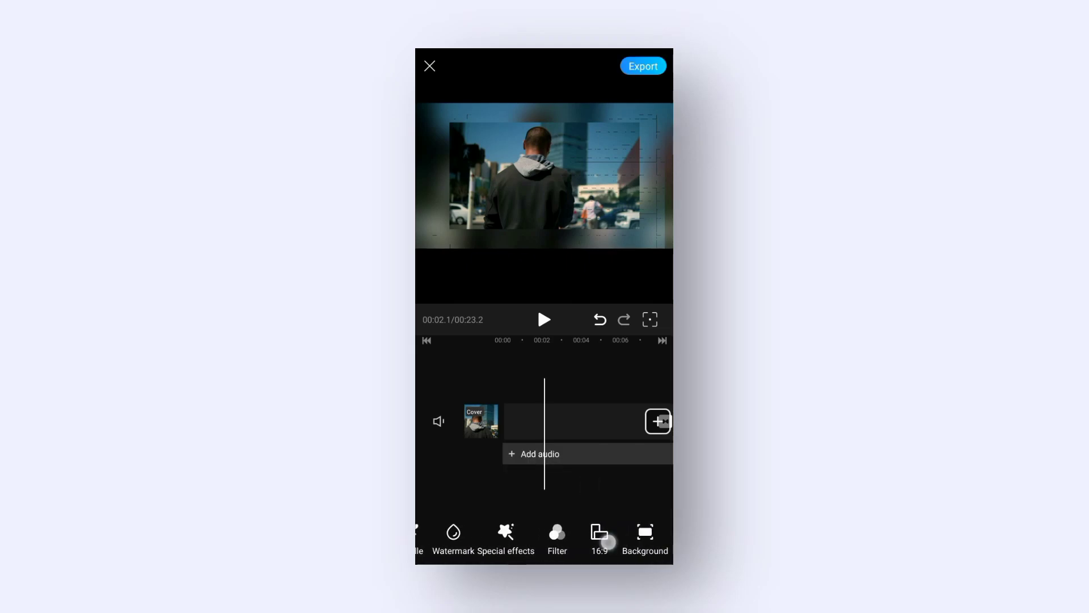
pyautogui.moveTo(609, 542)
pyautogui.mouseDown()
pyautogui.moveTo(557, 542)
pyautogui.moveTo(587, 540)
pyautogui.moveTo(573, 532)
pyautogui.mouseUp()
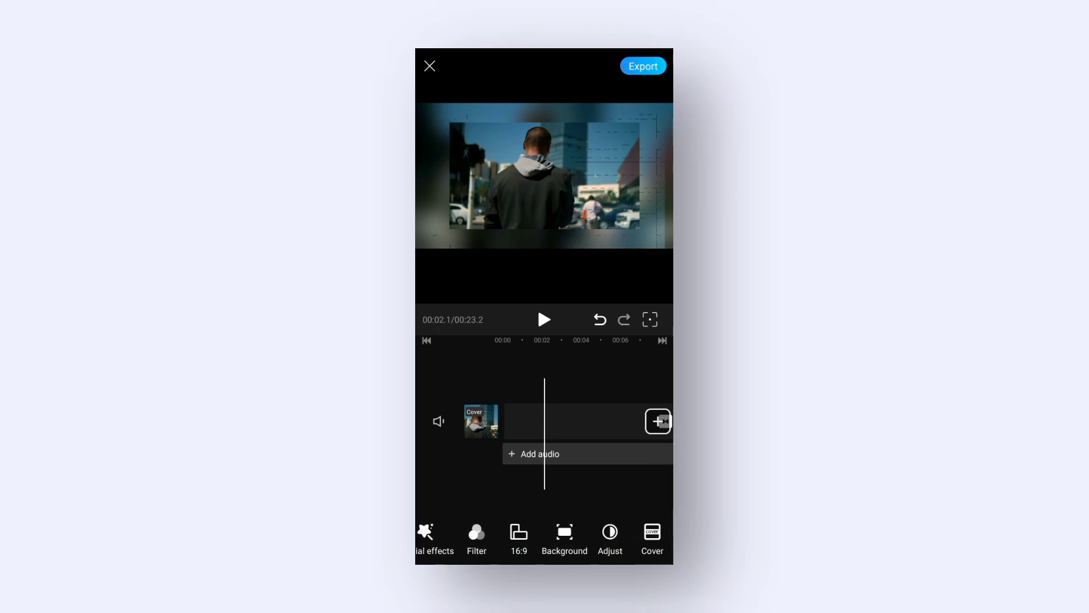
# - Set the export resolution to 1080P at 30 fps
pyautogui.click(650, 71)
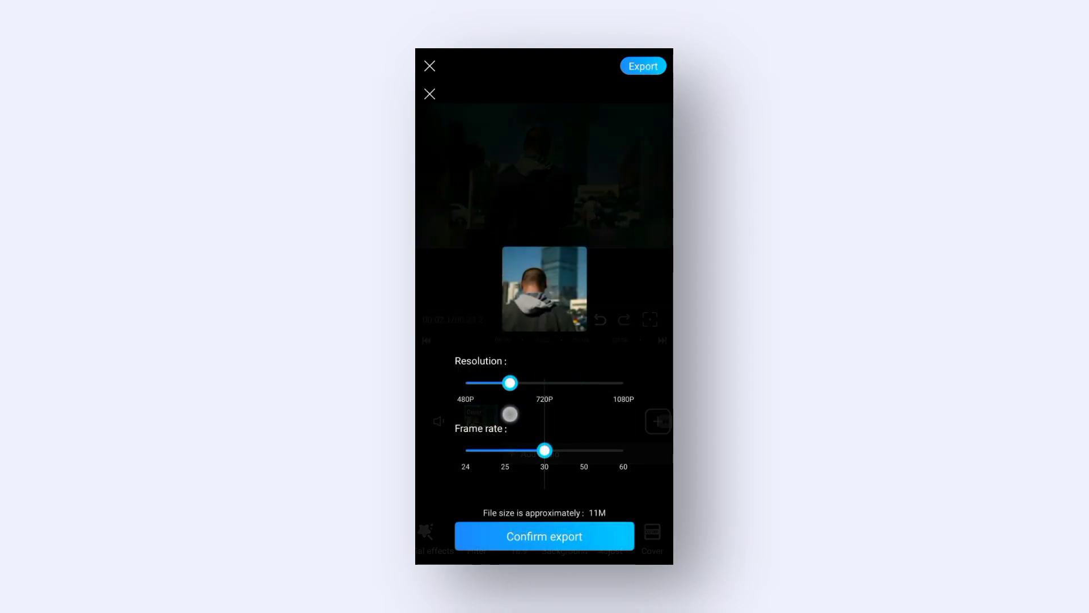
pyautogui.moveTo(508, 413); pyautogui.dragTo(652, 408)
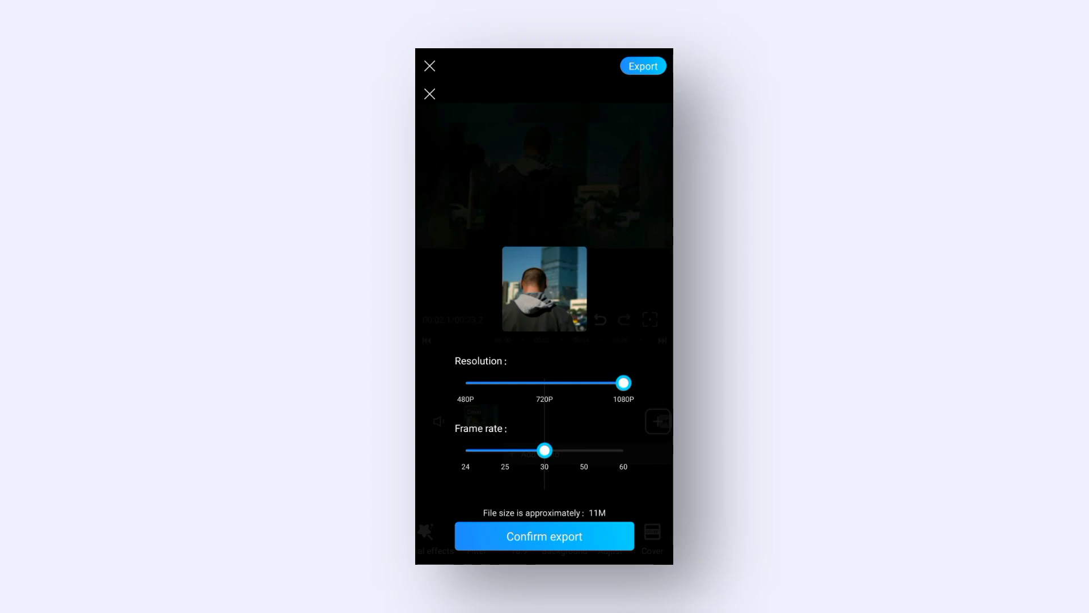
# - Confirm the 1080P, 30 fps export to start it
pyautogui.click(568, 535)
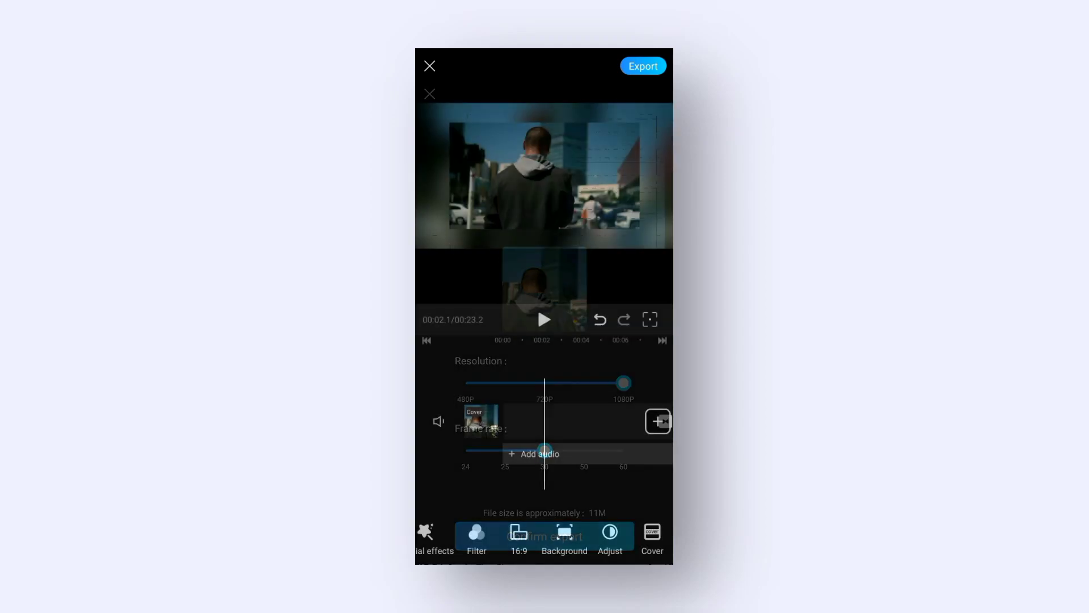